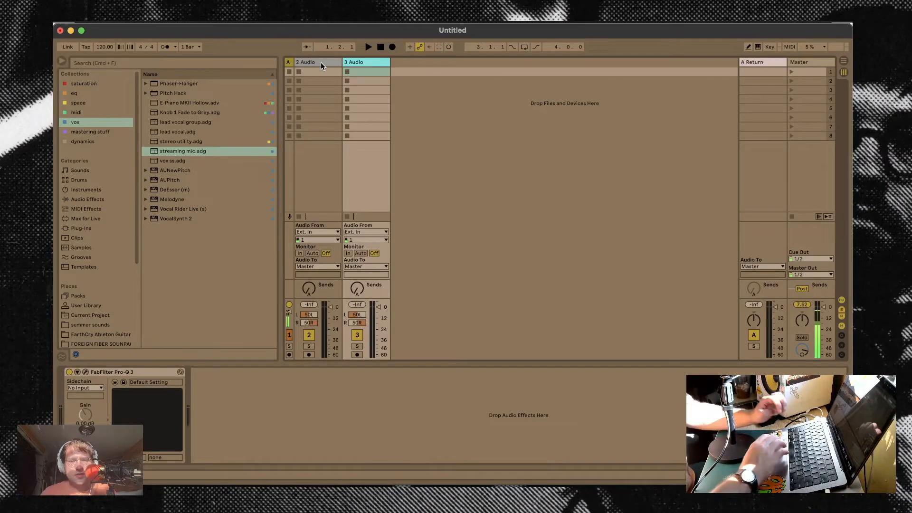
Show the crossfader section and assign the 2 Audio track to side A and the 3 Audio track to side B
{"action": "left_click", "coordinate": [319, 62]}
{"action": "left_click", "coordinate": [360, 64]}
{"action": "left_click", "coordinate": [843, 346]}
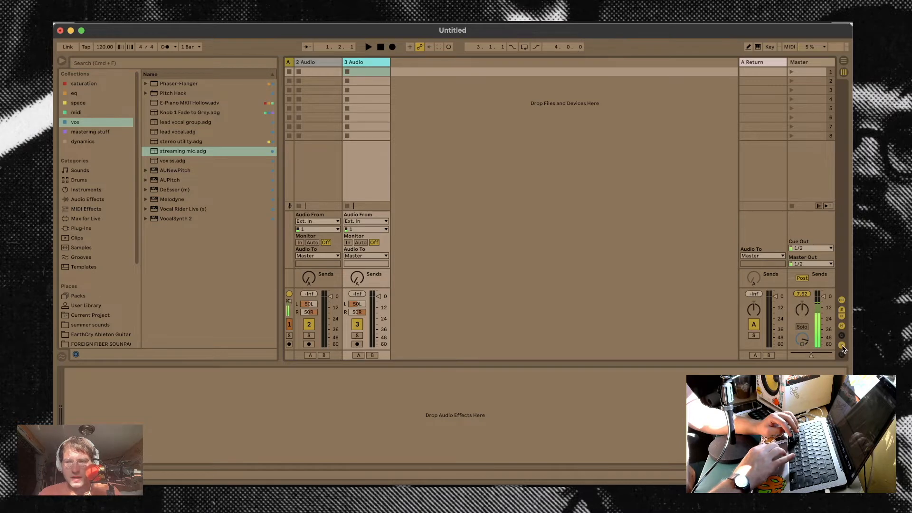
{"action": "left_click", "coordinate": [311, 355]}
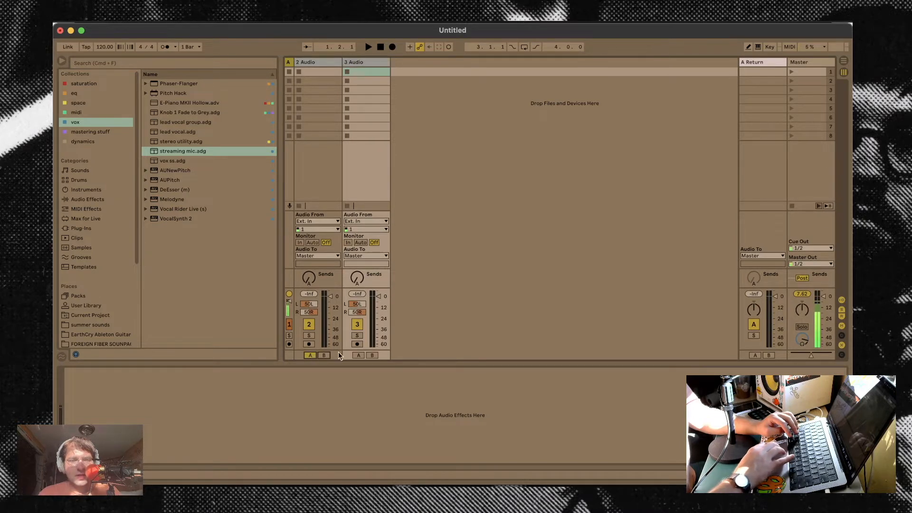
{"action": "left_click", "coordinate": [373, 356]}
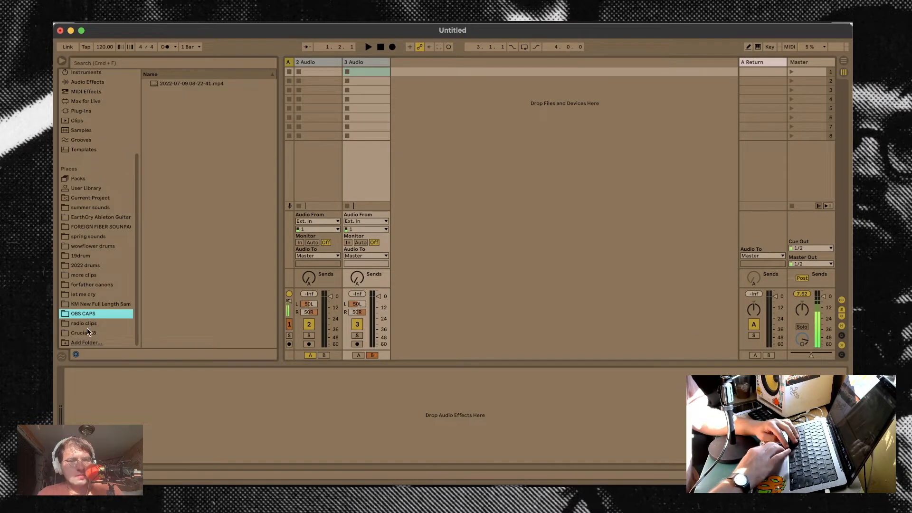
Load brdo.wav from the kluebear folder on Crucial X8 into the first clip slot of the 2 Audio track
{"action": "left_click", "coordinate": [87, 330]}
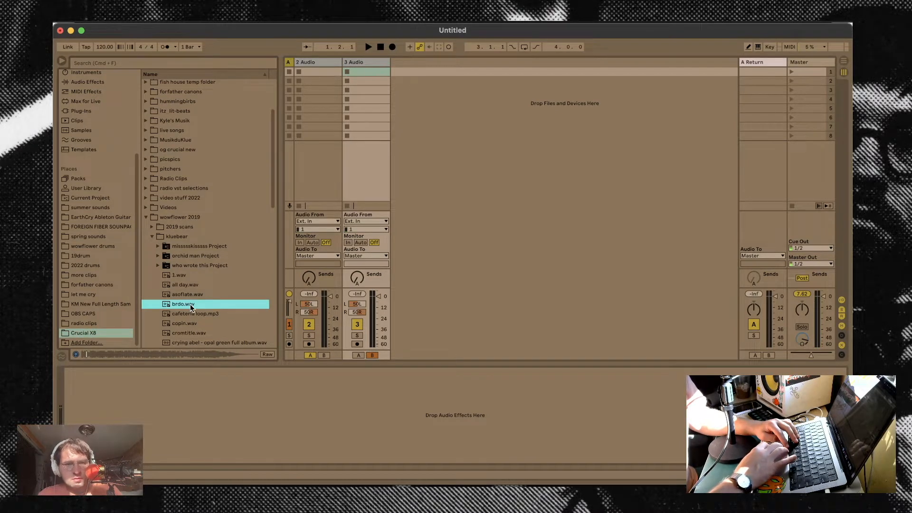
{"action": "left_click_drag", "start_coordinate": [191, 308], "coordinate": [332, 71]}
{"action": "left_click", "coordinate": [312, 72]}
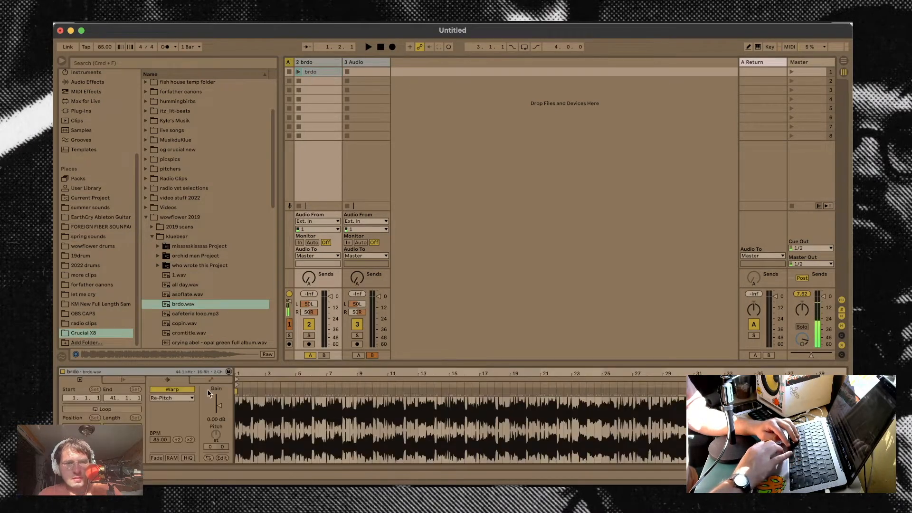
Set the brdo clip's warp mode to Pro, play it, and lower its gain to -0.86 dB
{"action": "left_click", "coordinate": [173, 398]}
{"action": "left_click", "coordinate": [171, 445]}
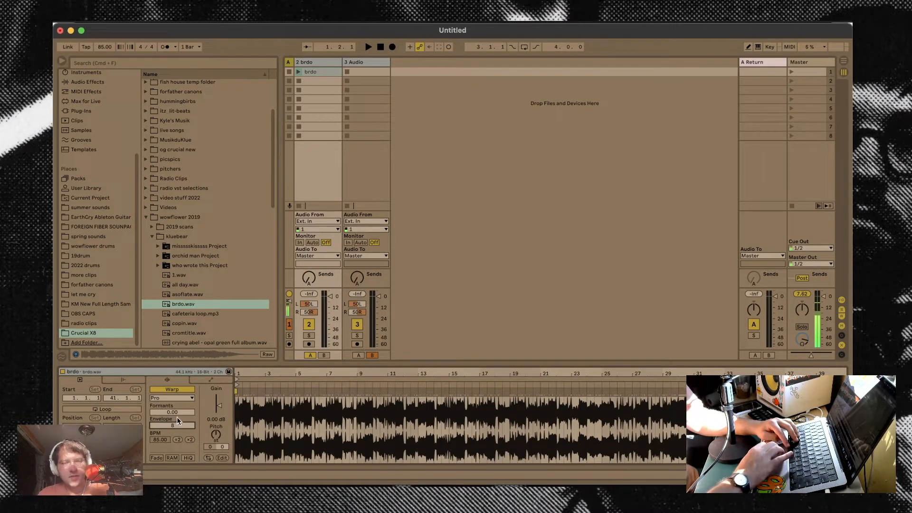
{"action": "left_click", "coordinate": [299, 72]}
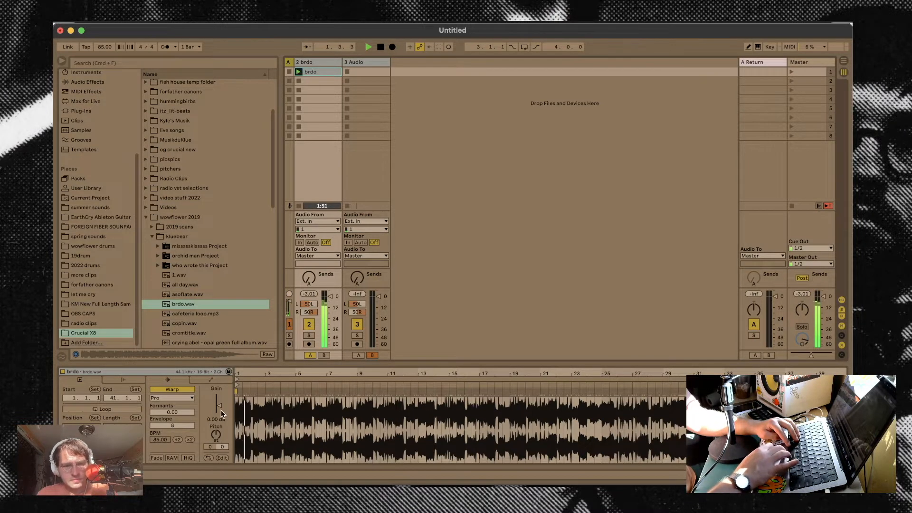
{"action": "left_click_drag", "start_coordinate": [219, 404], "coordinate": [219, 405]}
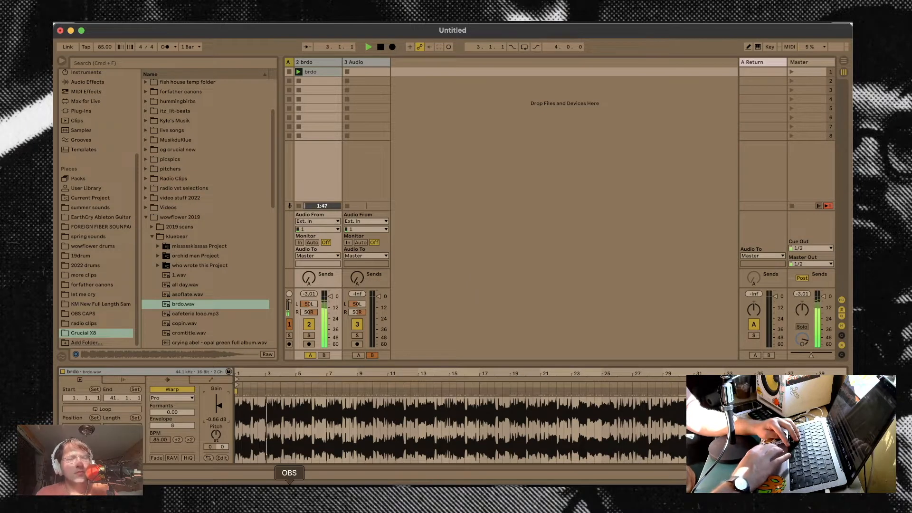
Move the crossfader fully to side A and rename the two audio tracks A and B
{"action": "left_click", "coordinate": [318, 63]}
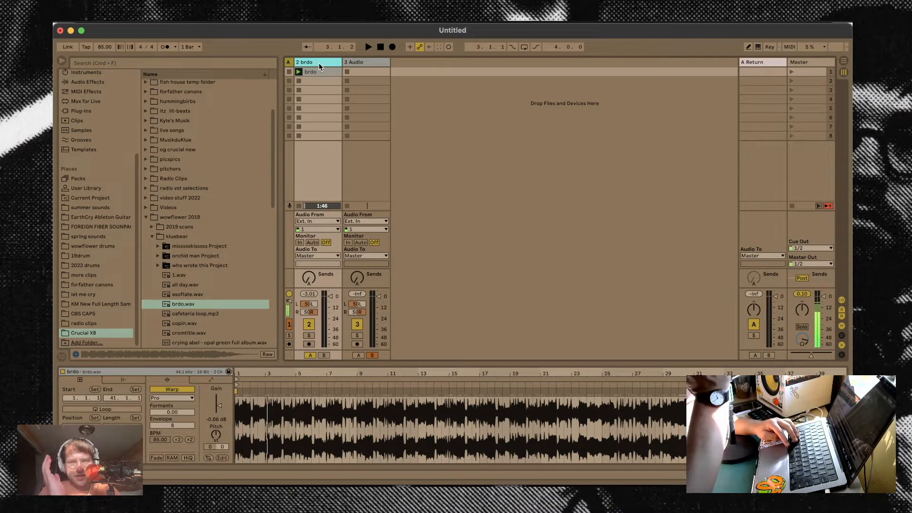
{"action": "left_click_drag", "start_coordinate": [811, 355], "coordinate": [793, 355]}
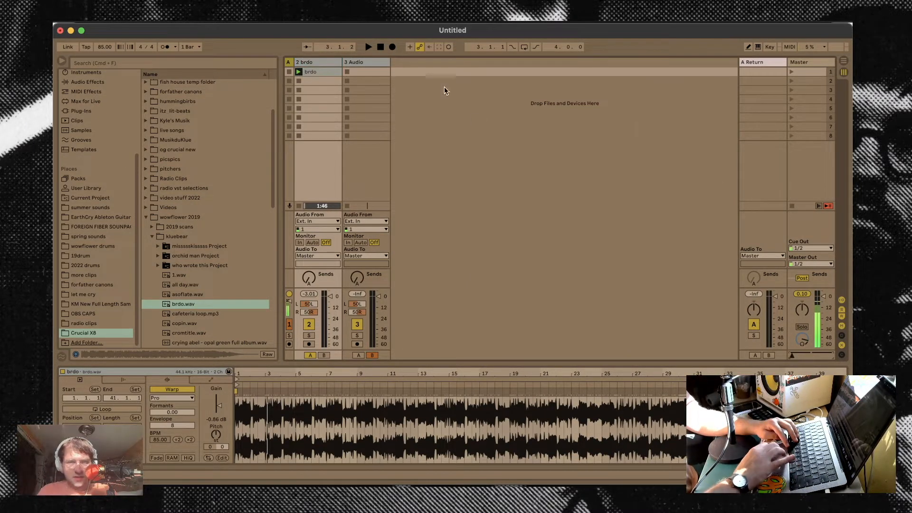
{"action": "left_click", "coordinate": [329, 62]}
{"action": "key", "text": "super+r"}
{"action": "type", "text": "A"}
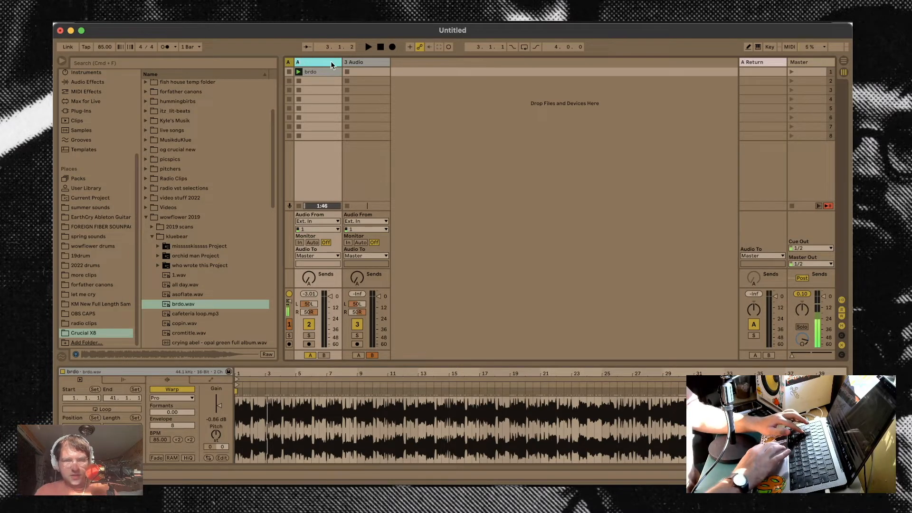
{"action": "key", "text": "Tab"}
Color track B yellow and track A dark olive green
{"action": "right_click", "coordinate": [354, 61]}
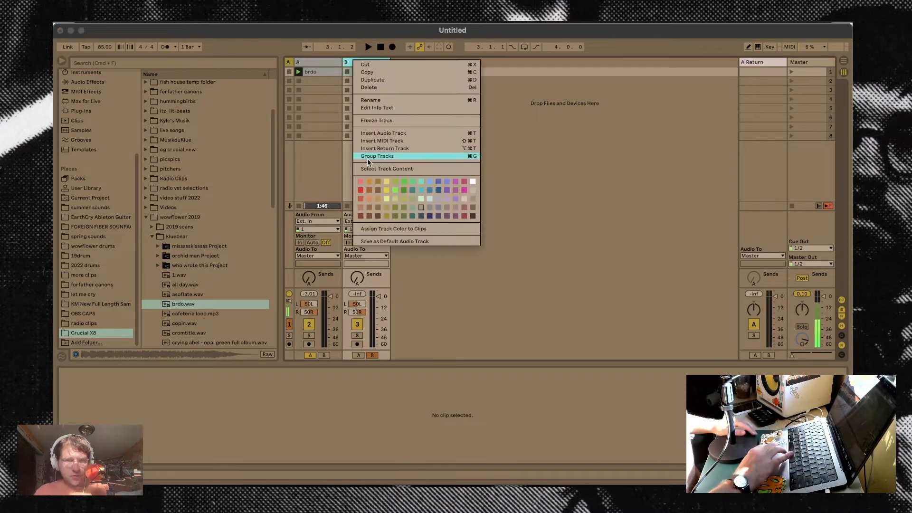
{"action": "left_click", "coordinate": [385, 187]}
{"action": "right_click", "coordinate": [328, 63]}
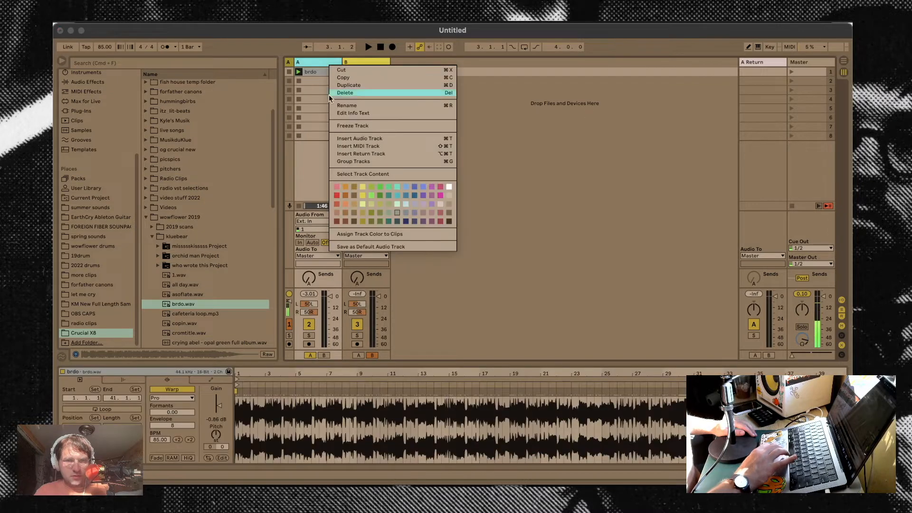
{"action": "left_click", "coordinate": [371, 219]}
{"action": "left_click", "coordinate": [331, 63]}
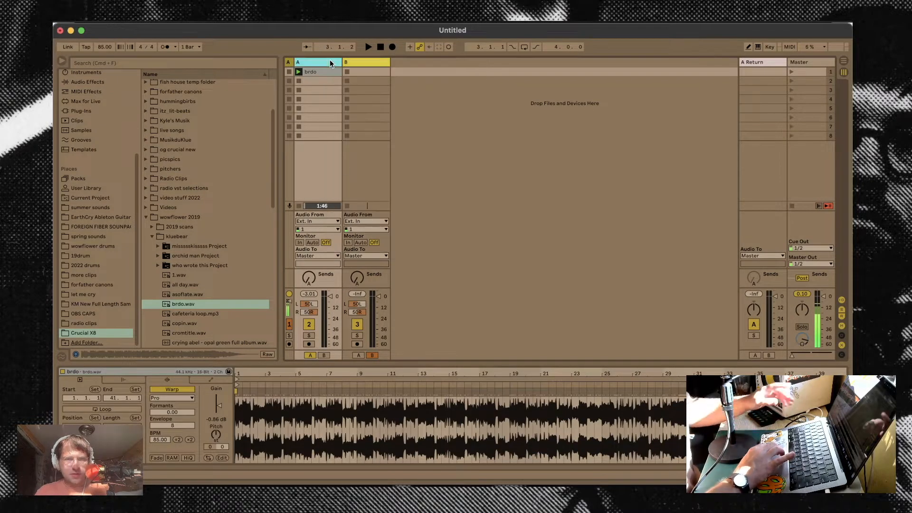
Audition songs in the kluebear folder down to the painters pill.wav, and play the brdo clip for comparison
{"action": "left_click", "coordinate": [195, 304]}
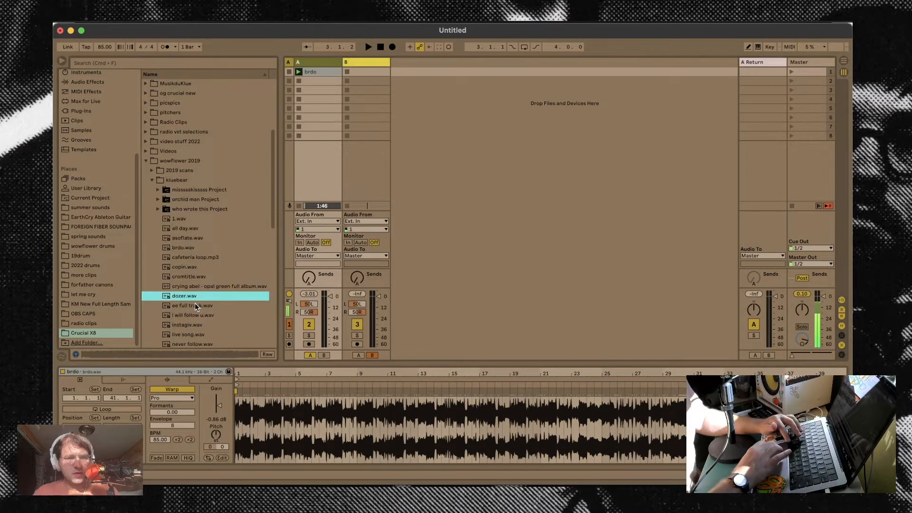
{"action": "scroll", "coordinate": [194, 303], "scroll_direction": "down", "scroll_amount": 6}
{"action": "left_click", "coordinate": [192, 298]}
{"action": "left_click", "coordinate": [311, 74]}
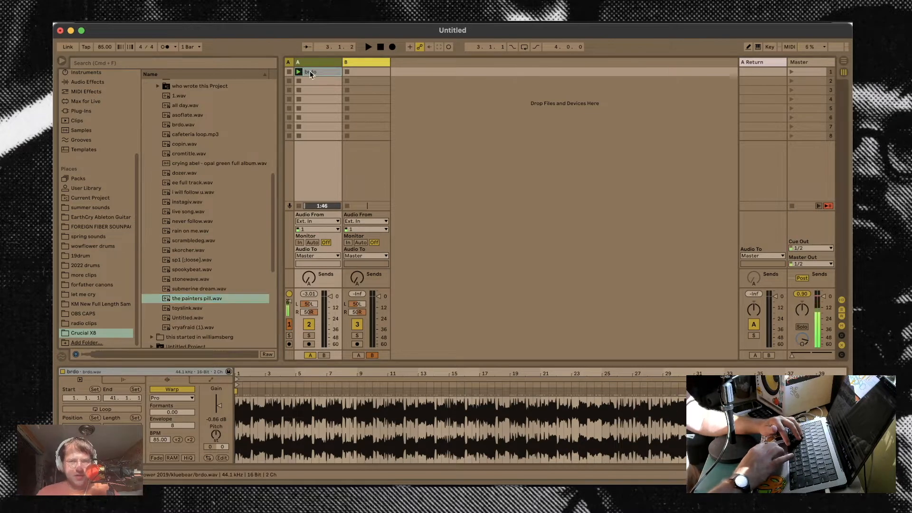
{"action": "key", "text": "space"}
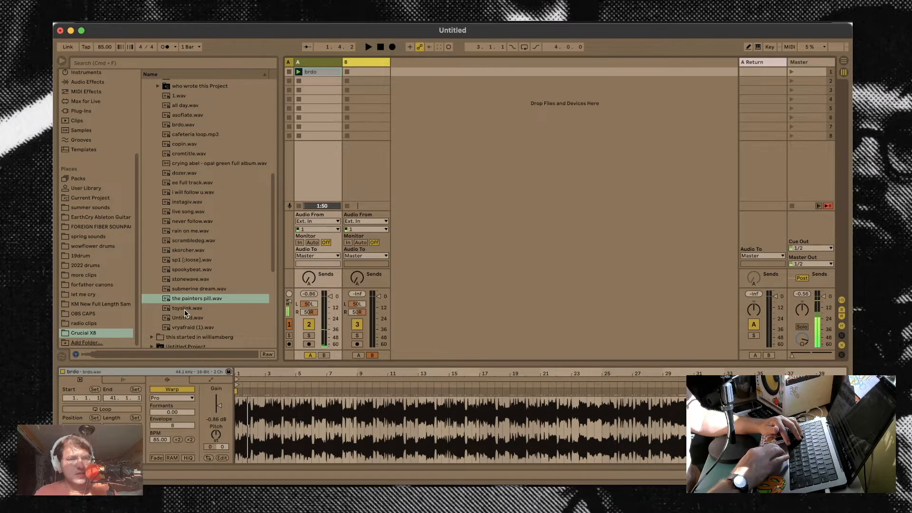
Audition candidate songs in the this started in williamsberg folder, from enchantment 5.wav through humming father.wav
{"action": "left_click", "coordinate": [198, 298]}
{"action": "key", "text": "Up"}
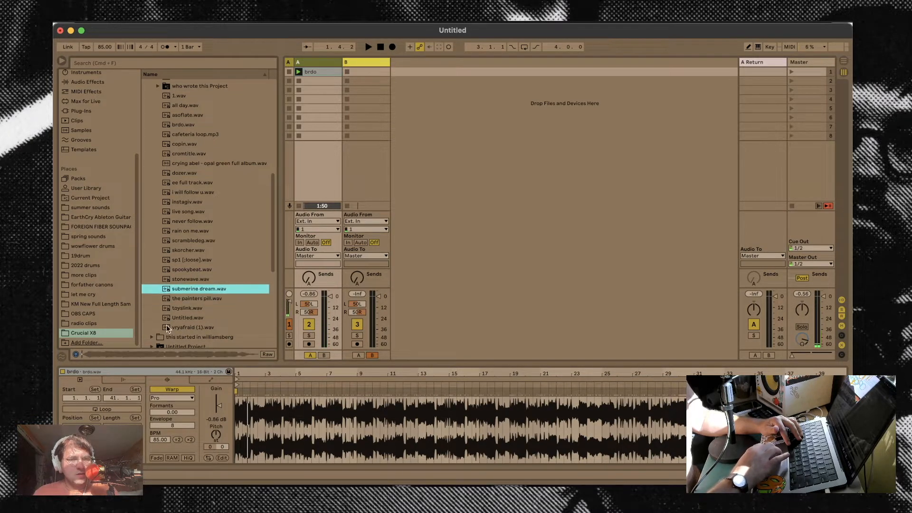
{"action": "left_click", "coordinate": [148, 335]}
{"action": "left_click", "coordinate": [194, 286]}
{"action": "scroll", "coordinate": [199, 281], "scroll_direction": "down", "scroll_amount": 2}
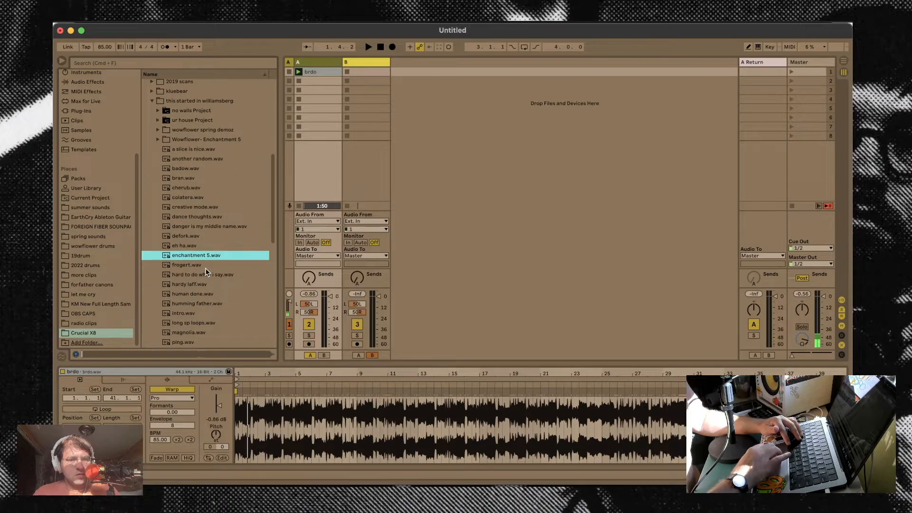
{"action": "left_click", "coordinate": [205, 268]}
{"action": "scroll", "coordinate": [209, 263], "scroll_direction": "down", "scroll_amount": 1}
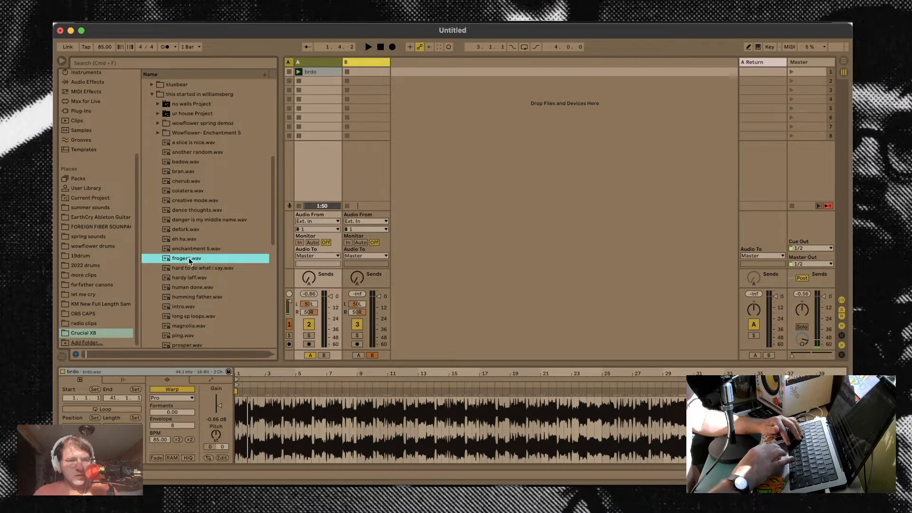
{"action": "left_click", "coordinate": [193, 270]}
{"action": "scroll", "coordinate": [193, 270], "scroll_direction": "down", "scroll_amount": 1}
{"action": "left_click", "coordinate": [196, 263]}
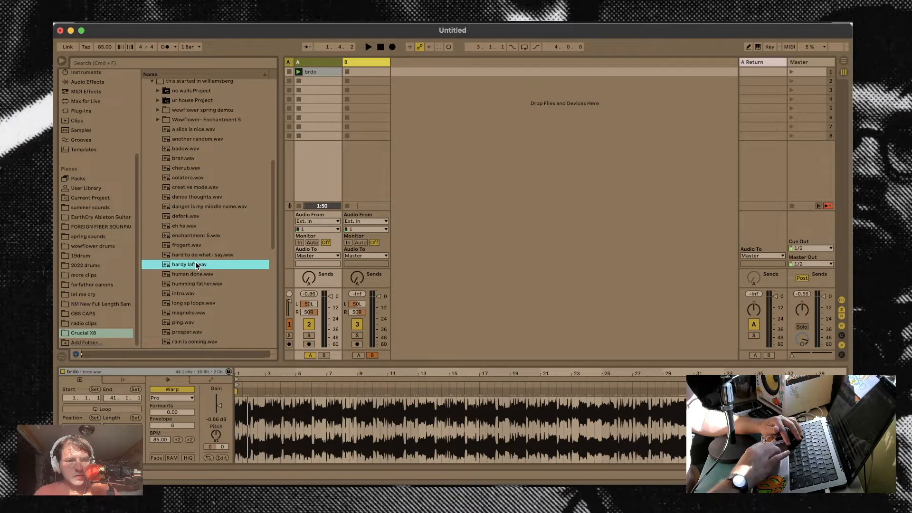
{"action": "scroll", "coordinate": [195, 261], "scroll_direction": "down", "scroll_amount": 1}
{"action": "left_click", "coordinate": [196, 261]}
{"action": "scroll", "coordinate": [195, 262], "scroll_direction": "down", "scroll_amount": 1}
{"action": "left_click", "coordinate": [204, 255]}
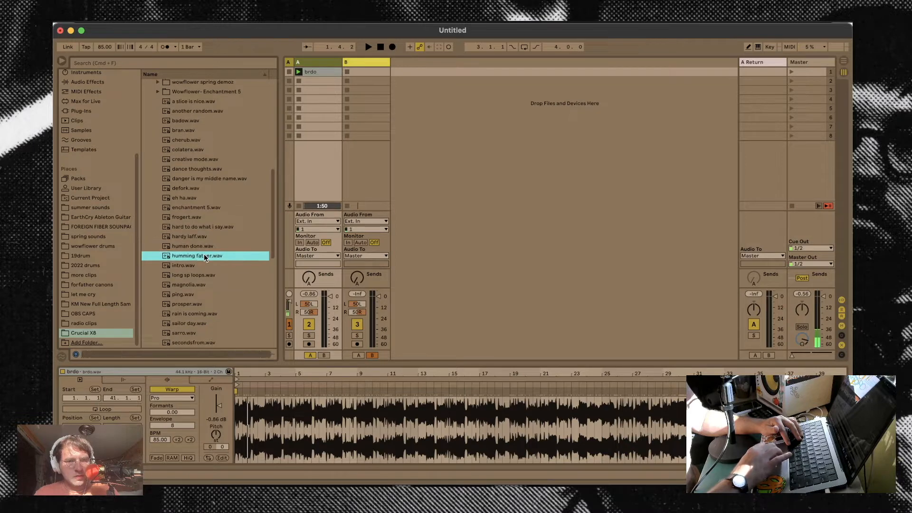
Continue auditioning the songs below humming father.wav and settle on ping.wav
{"action": "scroll", "coordinate": [204, 256], "scroll_direction": "down", "scroll_amount": 1}
{"action": "left_click", "coordinate": [196, 262]}
{"action": "scroll", "coordinate": [195, 261], "scroll_direction": "down", "scroll_amount": 1}
{"action": "left_click", "coordinate": [196, 261]}
{"action": "key", "text": "Down"}
{"action": "key", "text": "Down"}
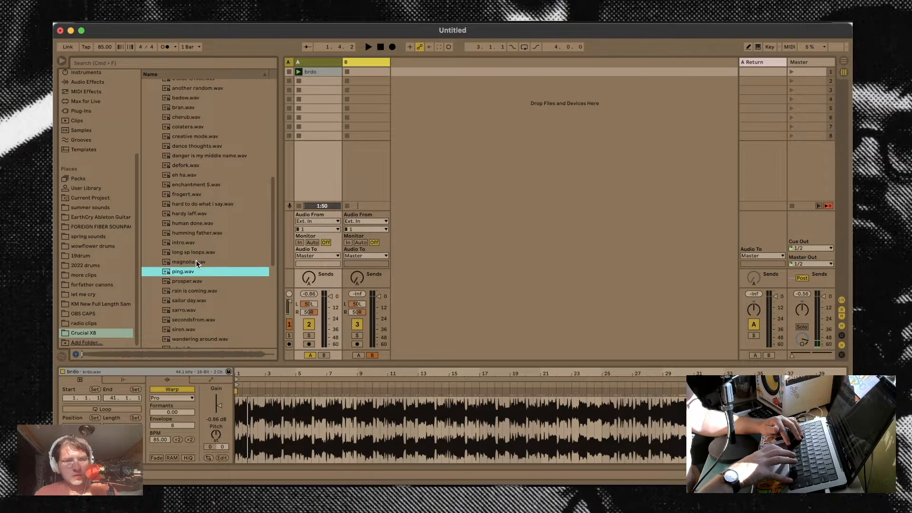
{"action": "key", "text": "Down"}
{"action": "key", "text": "Up"}
{"action": "key", "text": "Up"}
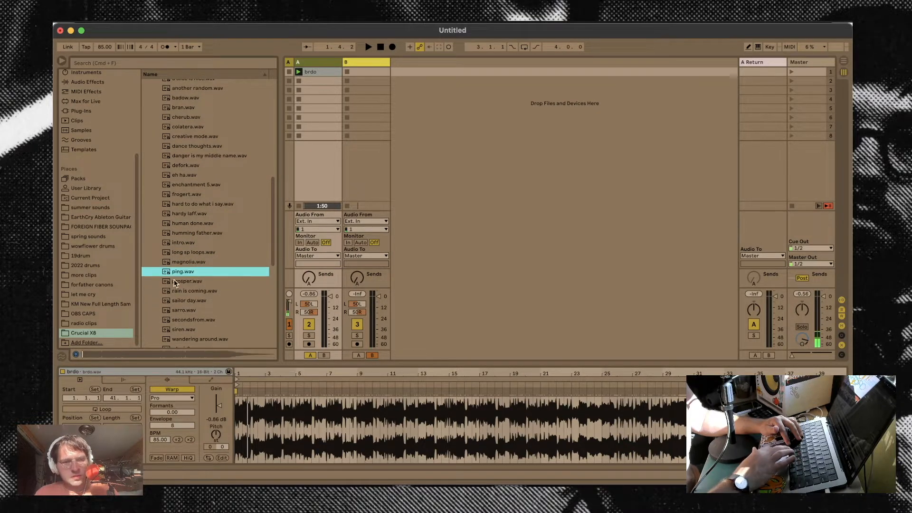
Load ping.wav into track B's first clip slot and warp it in Pro mode with formants 0.00 and envelope 8
{"action": "left_click_drag", "start_coordinate": [351, 117], "coordinate": [358, 72]}
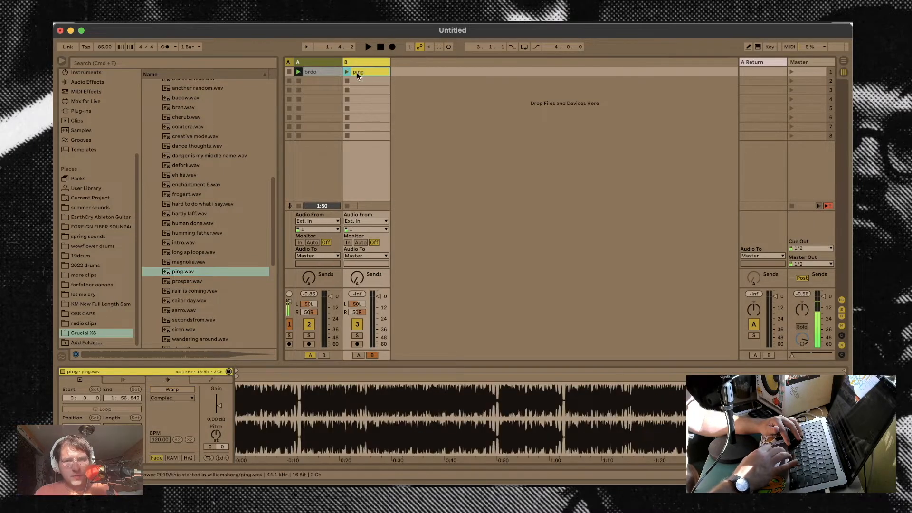
{"action": "left_click", "coordinate": [178, 399]}
{"action": "left_click", "coordinate": [181, 441]}
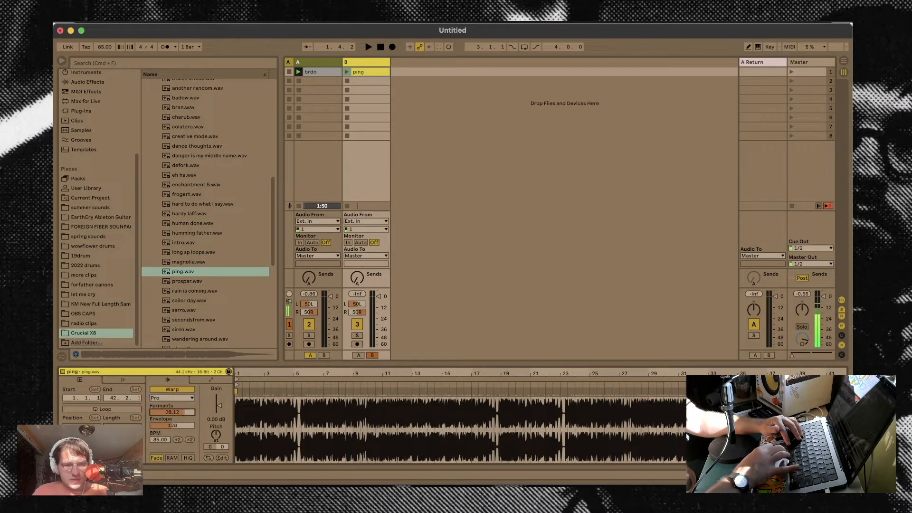
{"action": "left_click_drag", "start_coordinate": [175, 426], "coordinate": [175, 456]}
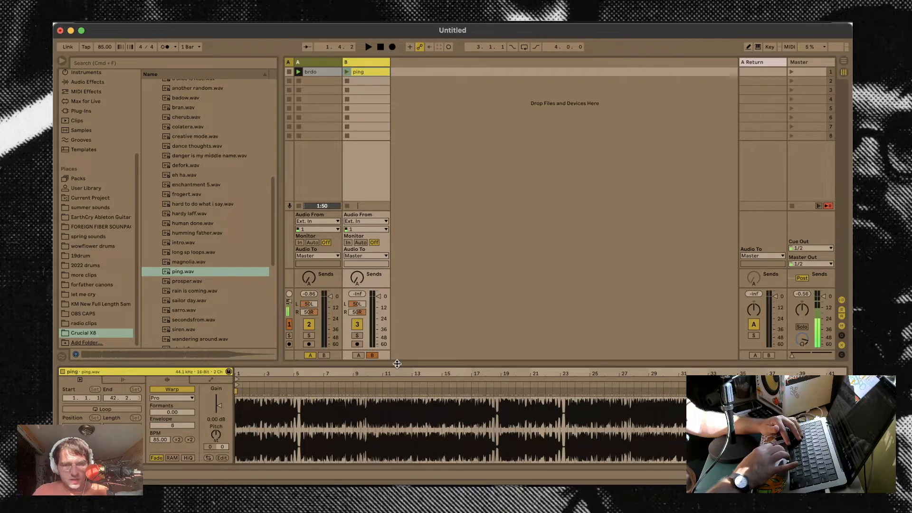
Enlarge the clip view, play the ping clip, and loop its first eight bars, from bar 1 to bar 9
{"action": "left_click_drag", "start_coordinate": [397, 365], "coordinate": [405, 332]}
{"action": "key", "text": "space"}
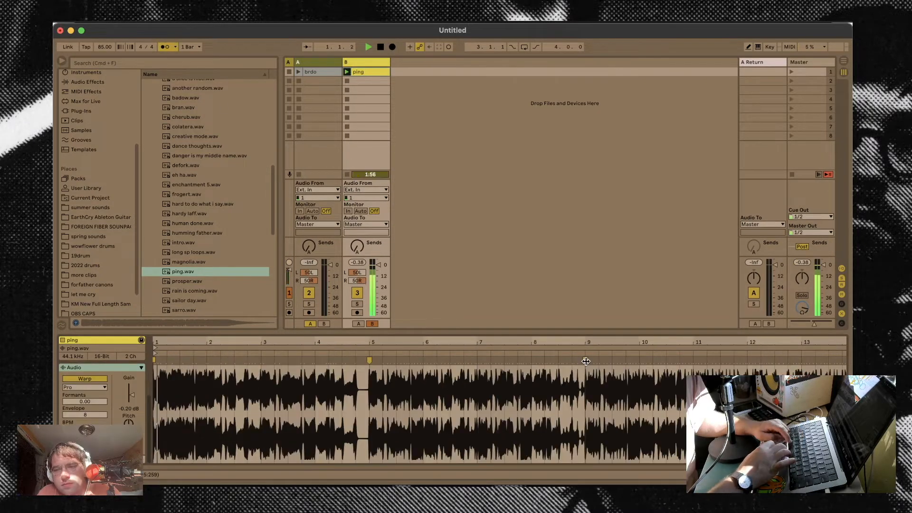
{"action": "left_click_drag", "start_coordinate": [587, 378], "coordinate": [154, 403]}
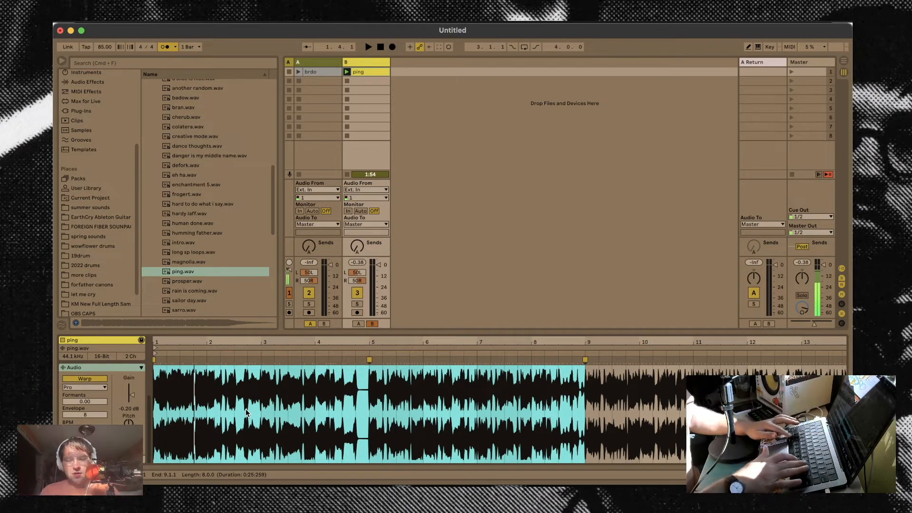
{"action": "key", "text": "super+l"}
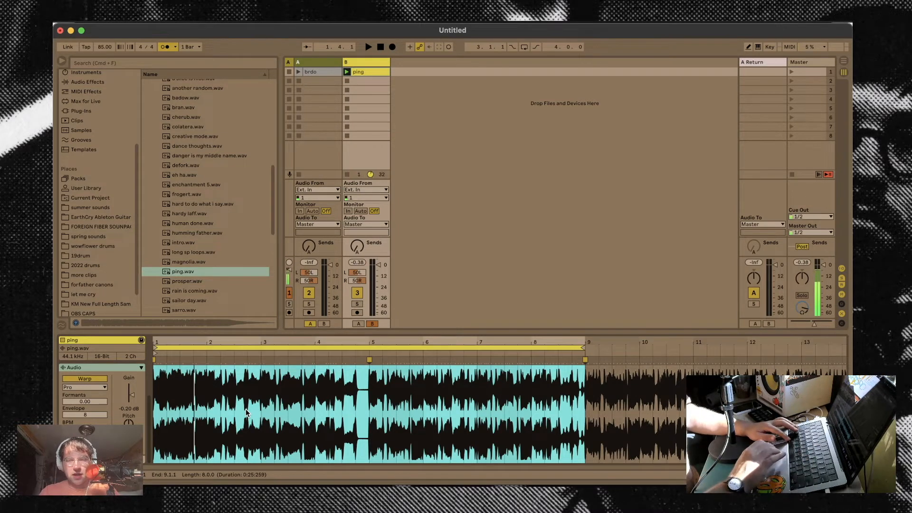
{"action": "left_click", "coordinate": [380, 72]}
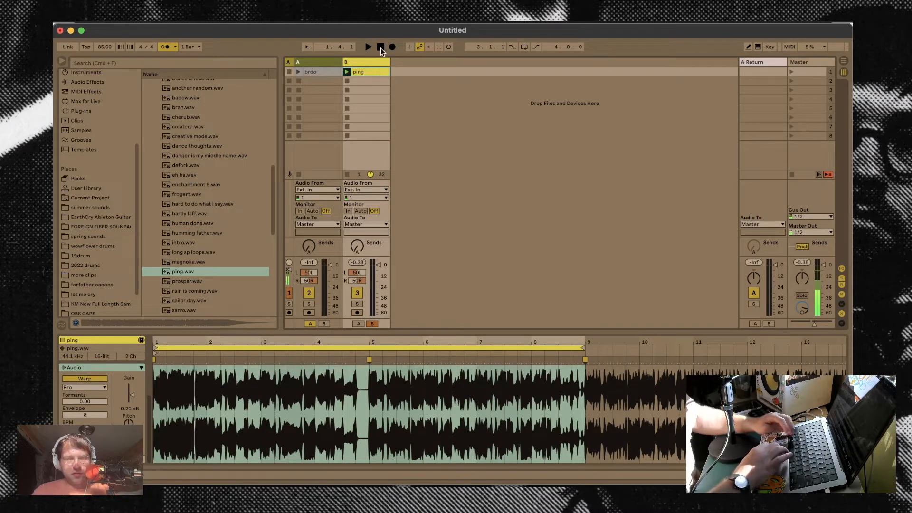
Map the MIDI controller's CC 19 to the master crossfader
{"action": "left_click", "coordinate": [316, 63]}
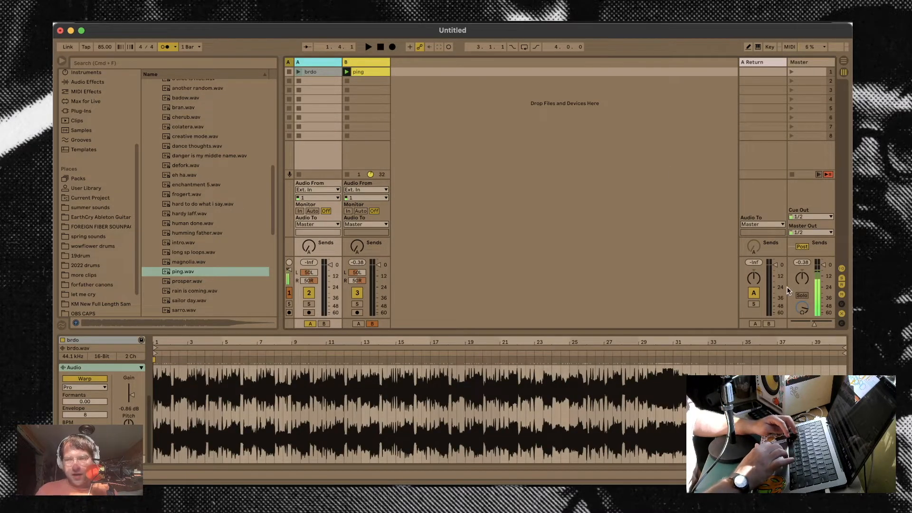
{"action": "key", "text": "super+m"}
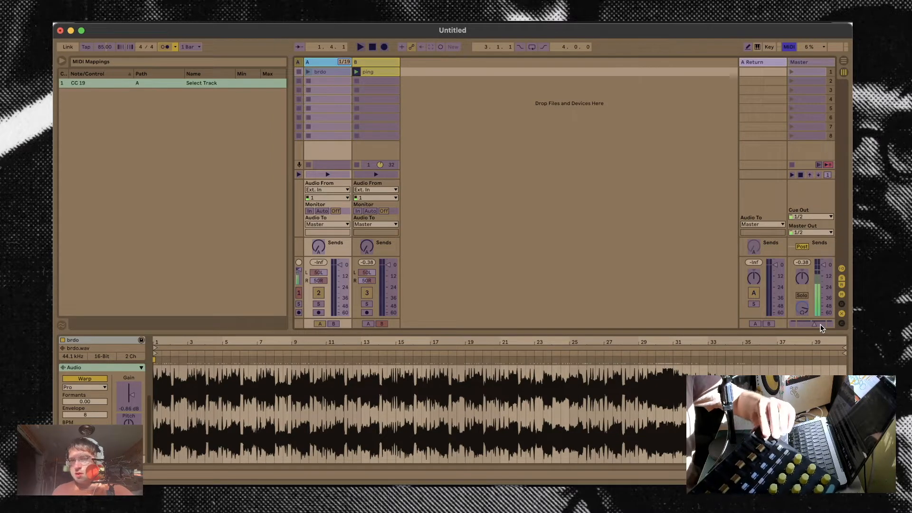
{"action": "left_click", "coordinate": [815, 324]}
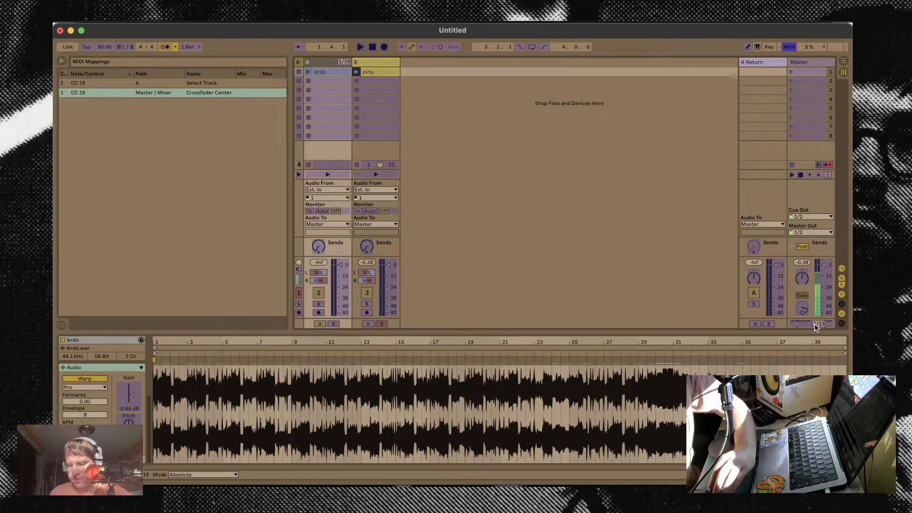
{"action": "key", "text": "super+m"}
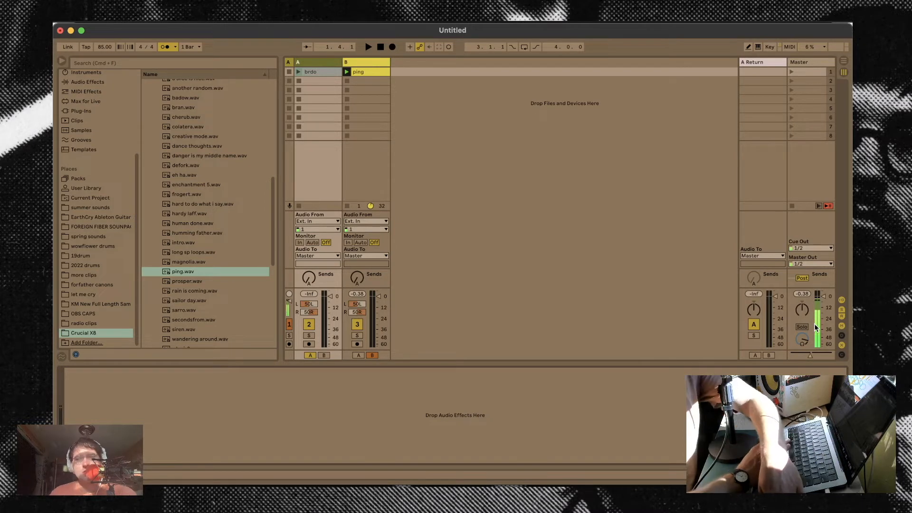
Play the brdo clip on track A alongside ping, open ping's clip settings, and stop playback
{"action": "left_click", "coordinate": [299, 72]}
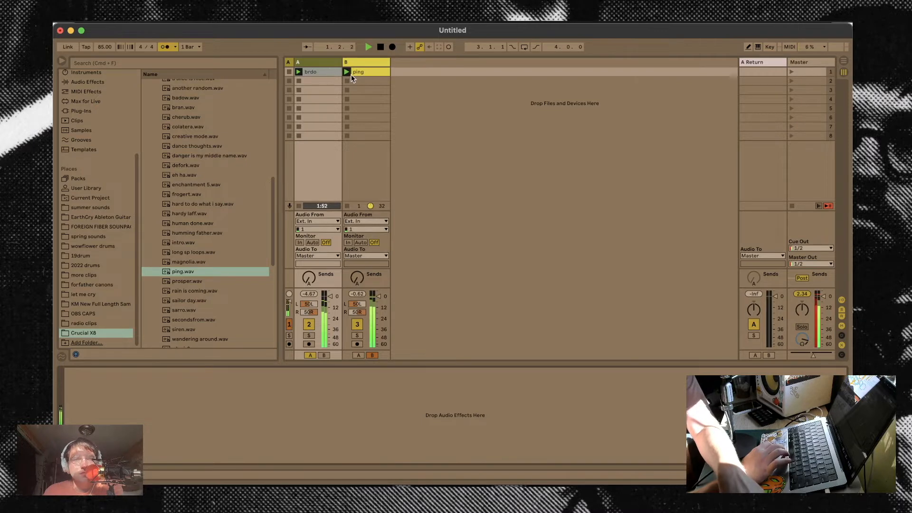
{"action": "double_click", "coordinate": [355, 71]}
{"action": "left_click", "coordinate": [380, 47]}
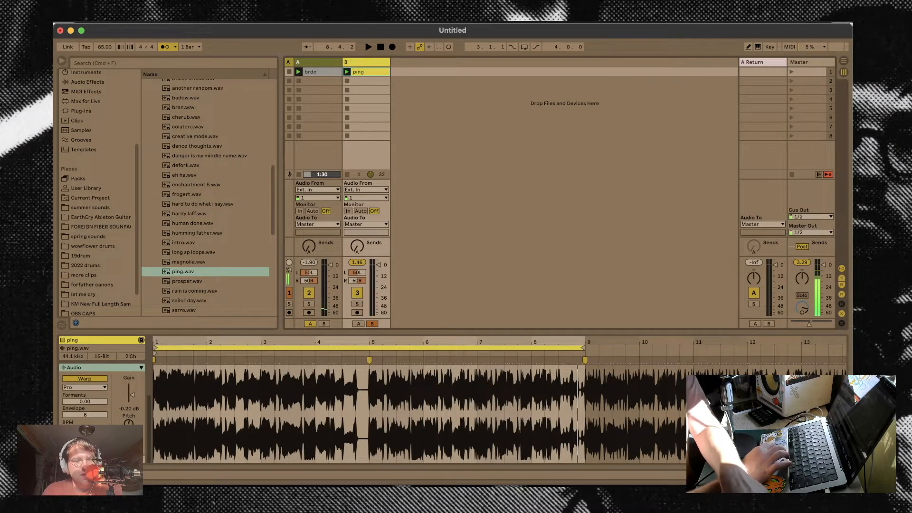
{"action": "left_click", "coordinate": [372, 72]}
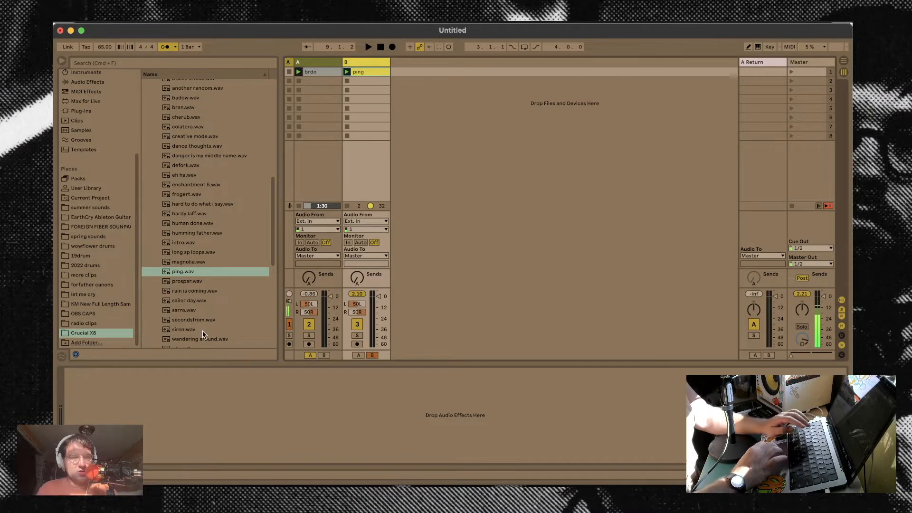
Audition secondsfrom.wav and load it into track B's second clip slot
{"action": "scroll", "coordinate": [199, 291], "scroll_direction": "down", "scroll_amount": 3}
{"action": "left_click", "coordinate": [190, 316]}
{"action": "left_click", "coordinate": [190, 258]}
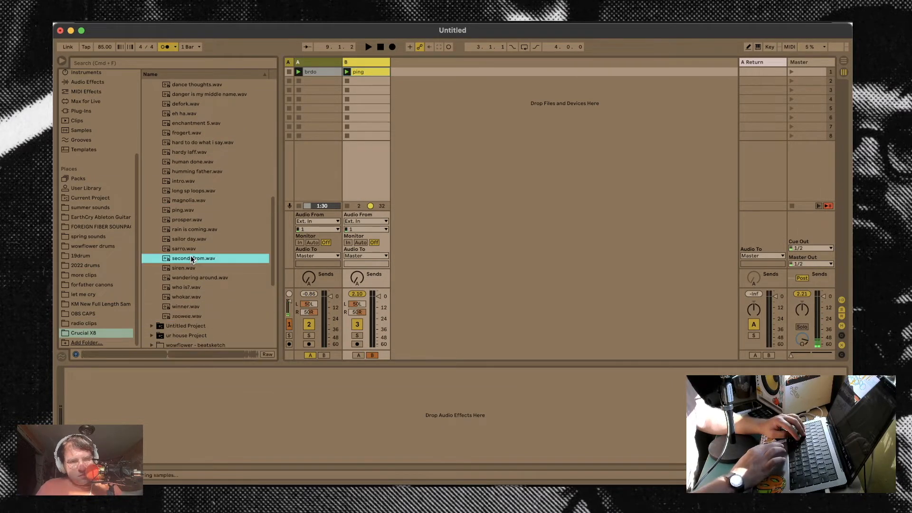
{"action": "left_click_drag", "start_coordinate": [185, 257], "coordinate": [374, 81]}
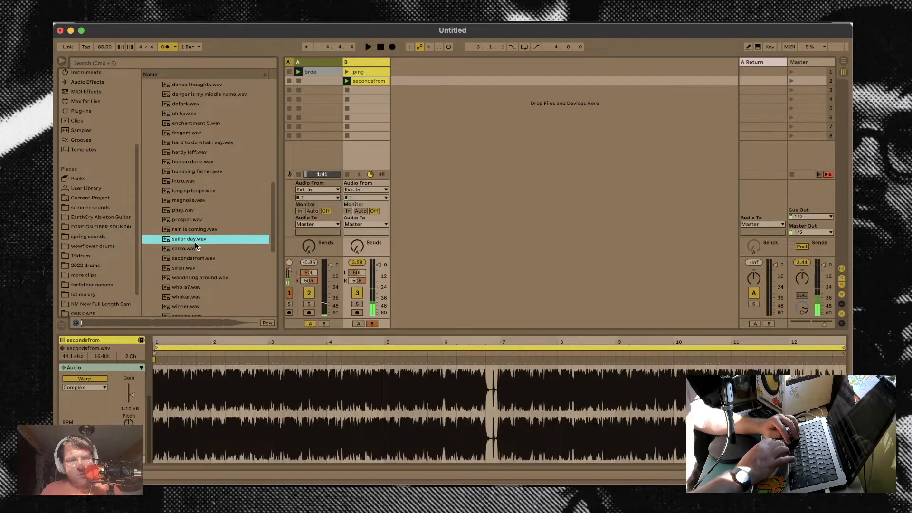
Browse more songs, open the yrma folder, and load missssskisssss.wav into track A's second clip slot
{"action": "key", "text": "Up"}
{"action": "key", "text": "Up"}
{"action": "key", "text": "Up"}
{"action": "scroll", "coordinate": [195, 242], "scroll_direction": "down", "scroll_amount": 2}
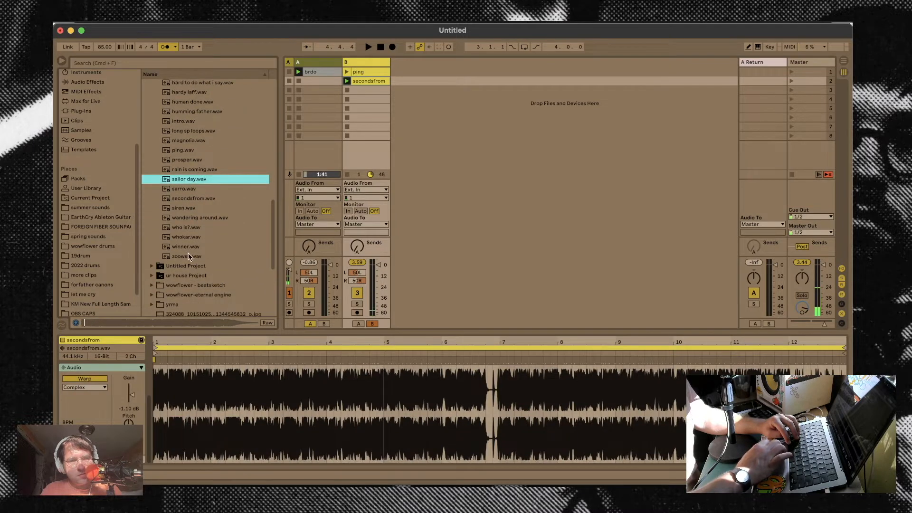
{"action": "left_click", "coordinate": [151, 303]}
{"action": "left_click", "coordinate": [201, 223]}
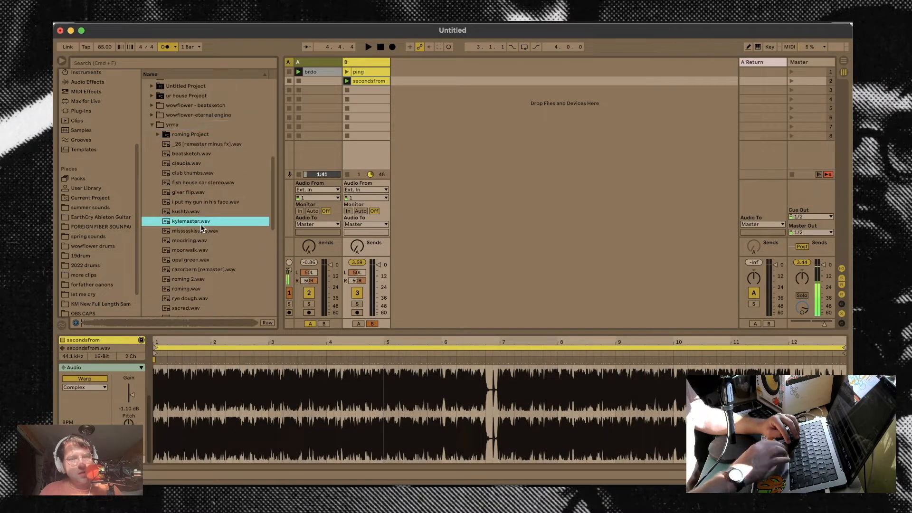
{"action": "left_click_drag", "start_coordinate": [201, 229], "coordinate": [318, 77]}
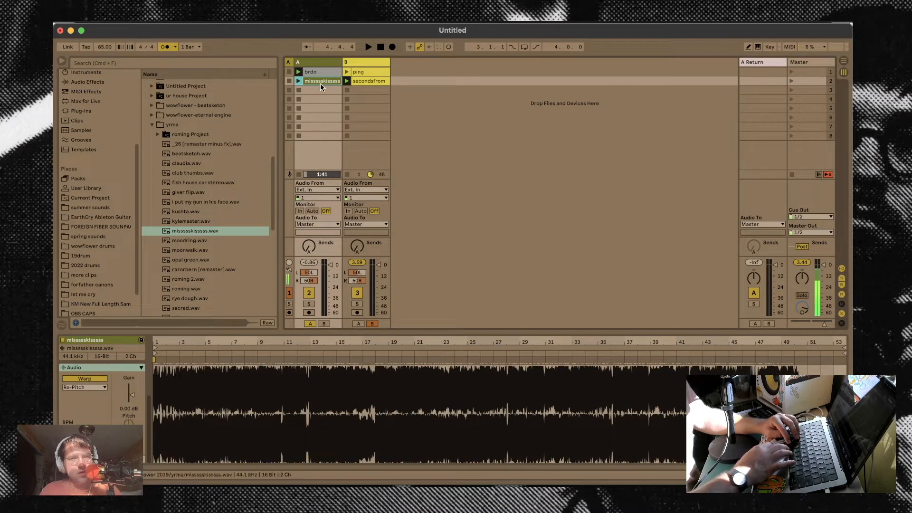
Launch the missssskisssss clip on track A and open its clip settings
{"action": "left_click", "coordinate": [298, 65]}
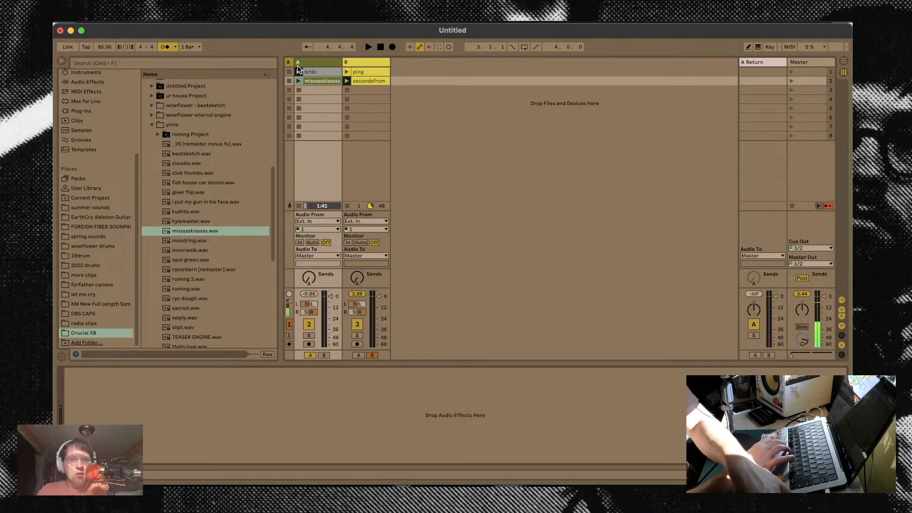
{"action": "left_click", "coordinate": [299, 81]}
{"action": "double_click", "coordinate": [312, 80]}
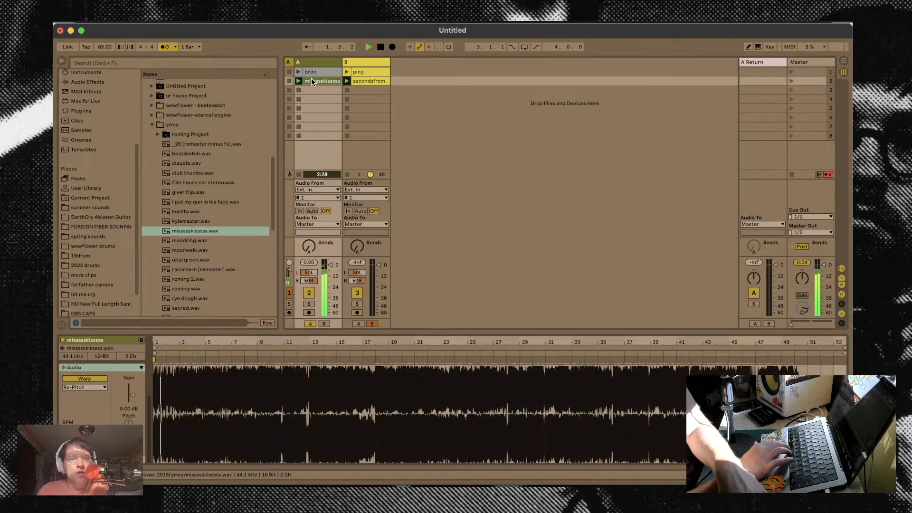
Warp the missssskisssss clip in Pro mode with formants 0.00 and envelope 8, and lower its gain to -1.86 dB
{"action": "left_click", "coordinate": [82, 386]}
{"action": "left_click", "coordinate": [85, 423]}
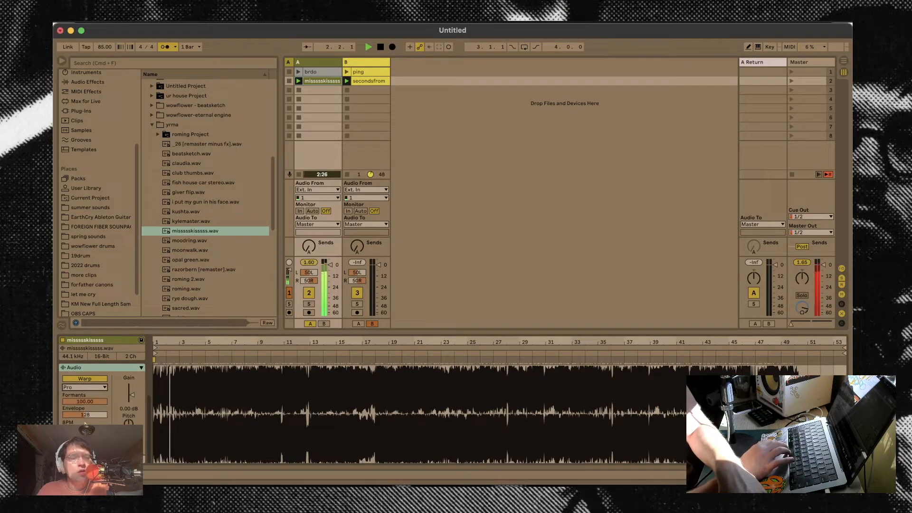
{"action": "left_click_drag", "start_coordinate": [90, 402], "coordinate": [89, 449]}
{"action": "left_click_drag", "start_coordinate": [94, 415], "coordinate": [94, 472]}
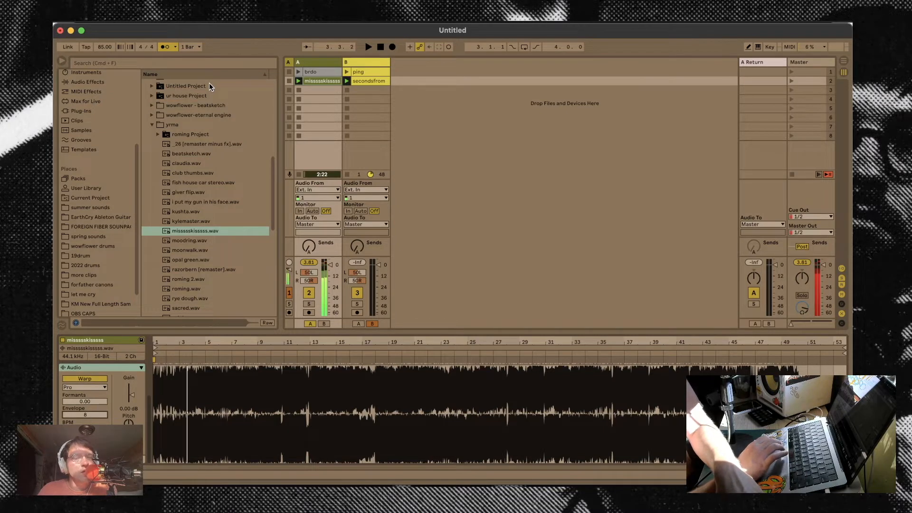
{"action": "left_click_drag", "start_coordinate": [131, 395], "coordinate": [132, 401]}
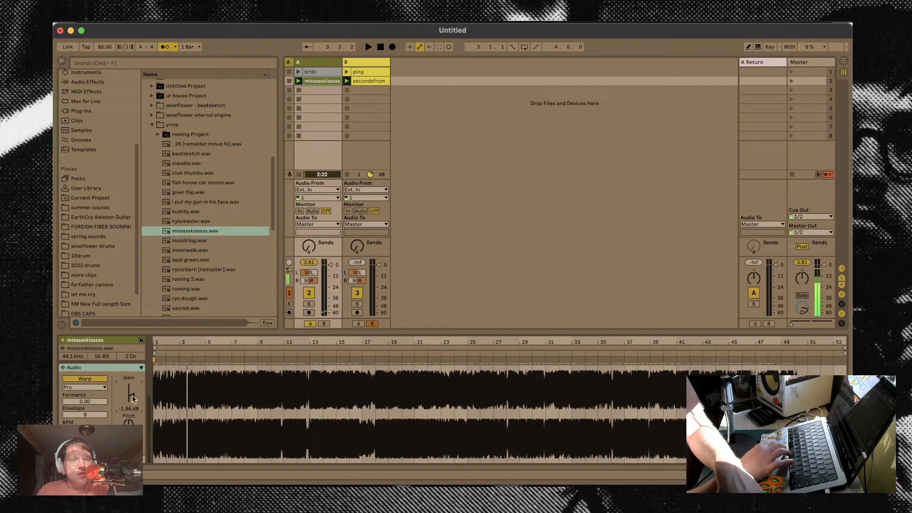
Launch the brdo clip, stop all clips, and relaunch brdo alone from its start
{"action": "left_click", "coordinate": [300, 72]}
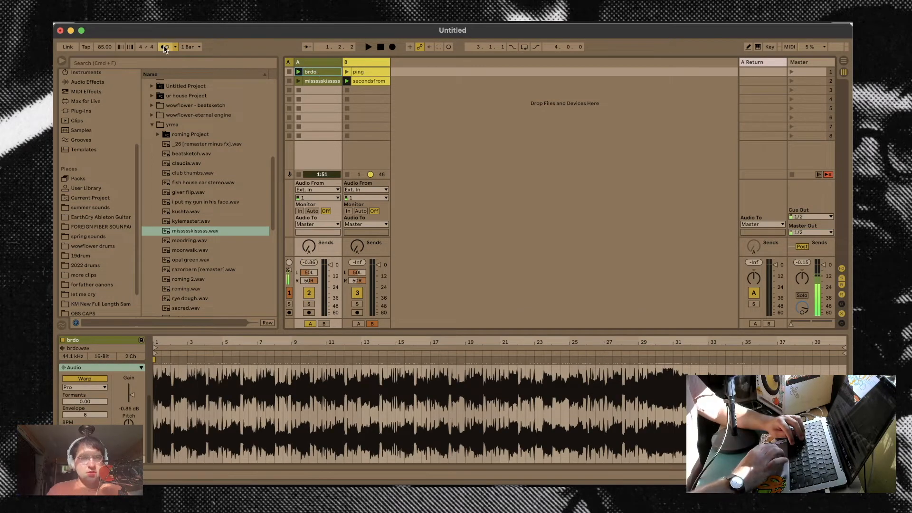
{"action": "left_click", "coordinate": [792, 175]}
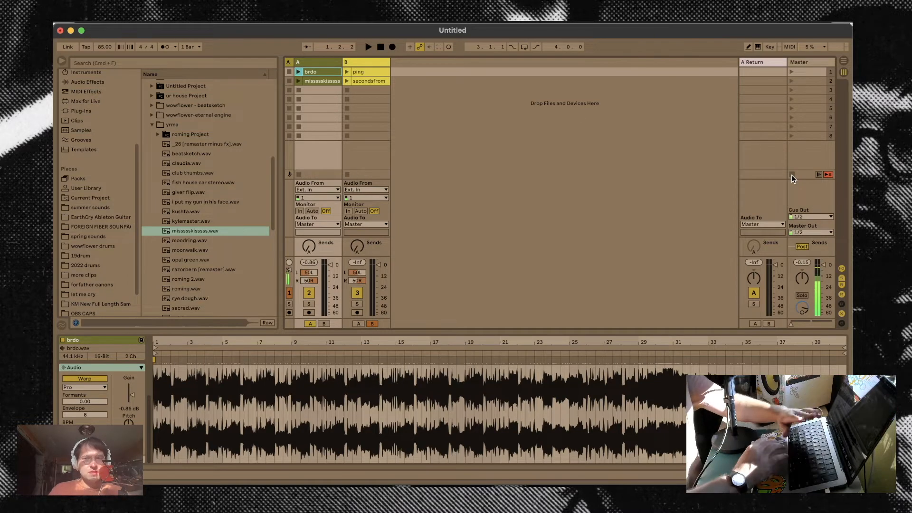
{"action": "left_click", "coordinate": [299, 72]}
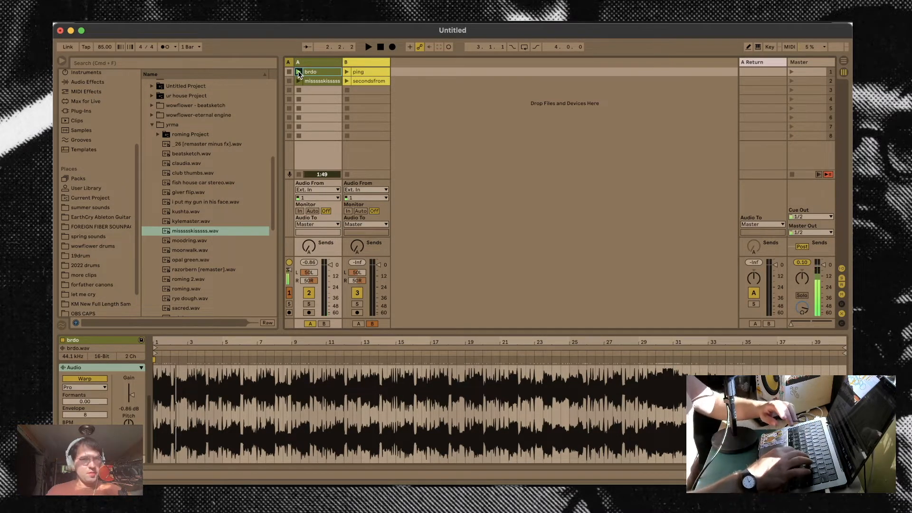
Map the MIDI controller's CC 18 to the song tempo, setting the mapping's minimum to 60 and narrowing its maximum
{"action": "key", "text": "super+m"}
{"action": "left_click", "coordinate": [99, 47]}
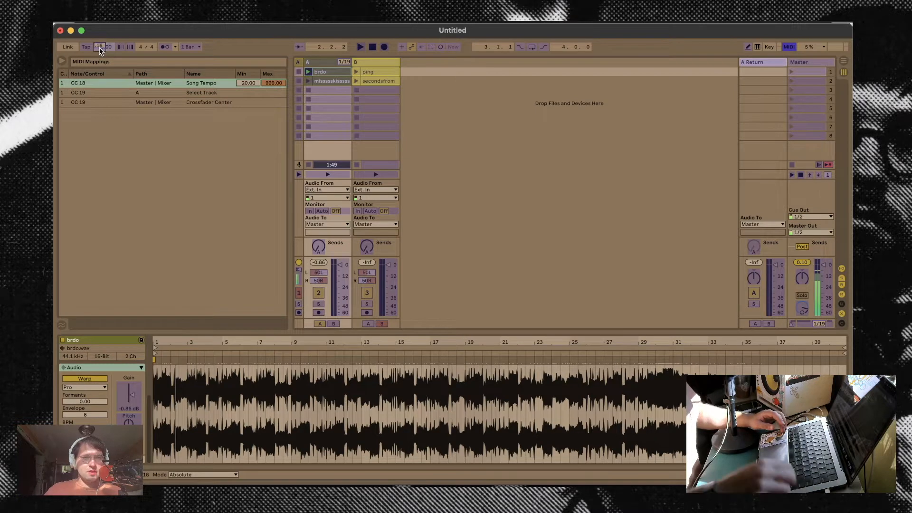
{"action": "left_click_drag", "start_coordinate": [250, 86], "coordinate": [249, 84]}
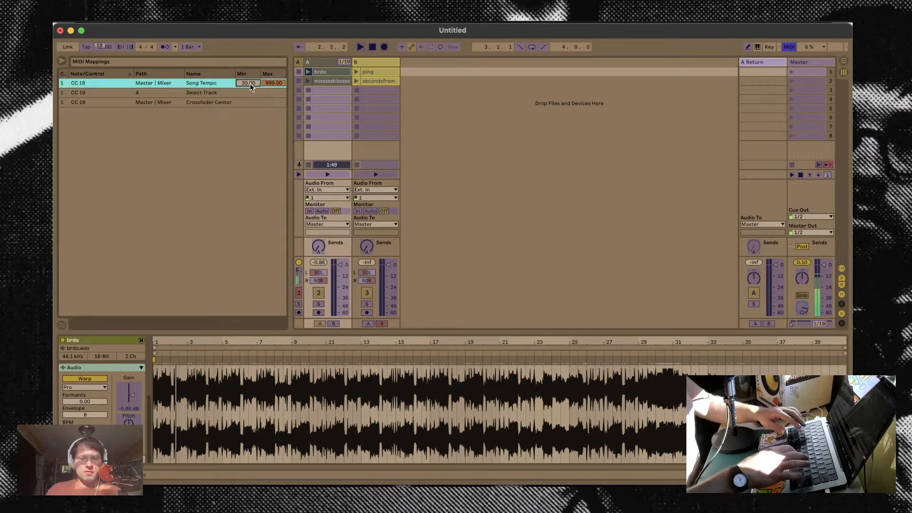
{"action": "type", "text": "6"}
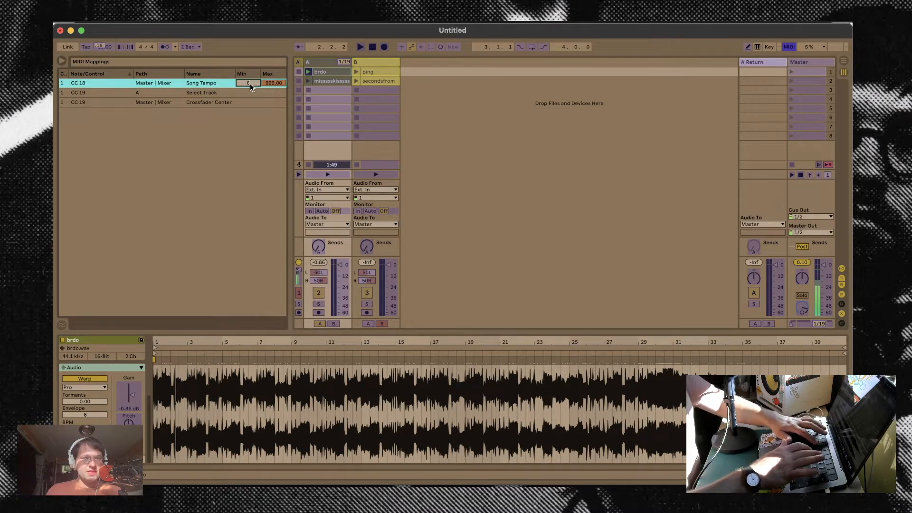
{"action": "type", "text": "0"}
{"action": "left_click", "coordinate": [270, 83]}
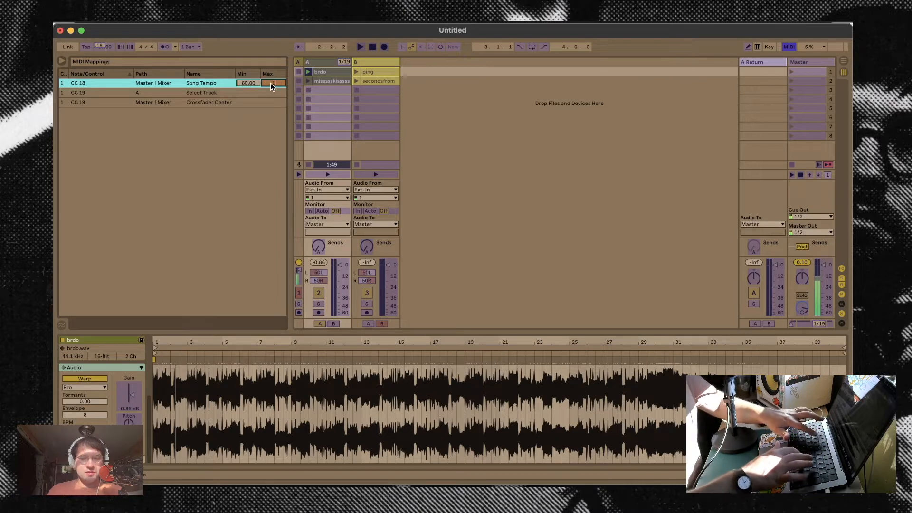
{"action": "key", "text": "super+m"}
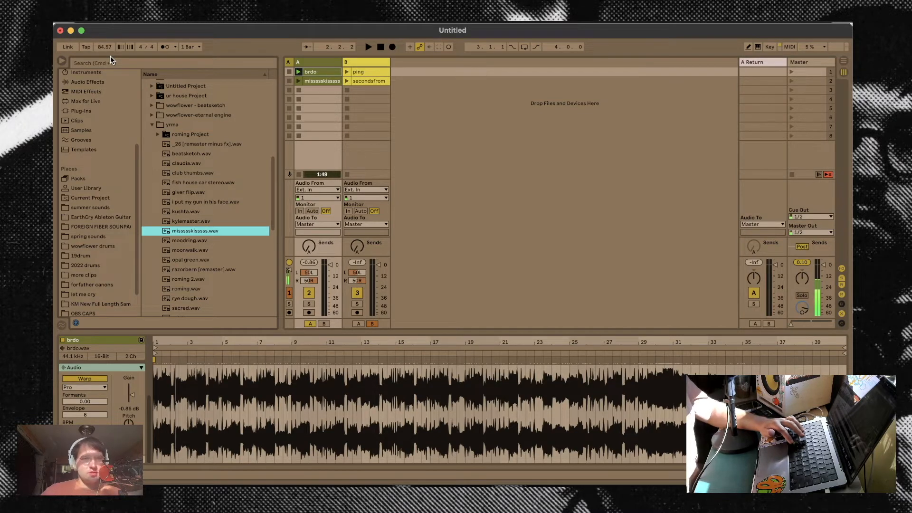
Play the set and loop one bar of the brdo clip, from bar 8 to bar 9
{"action": "key", "text": "space"}
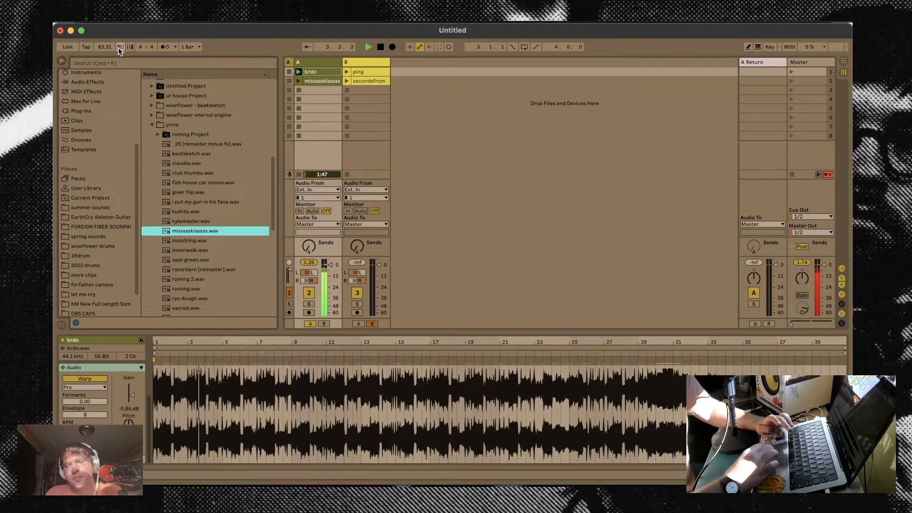
{"action": "left_click", "coordinate": [329, 72]}
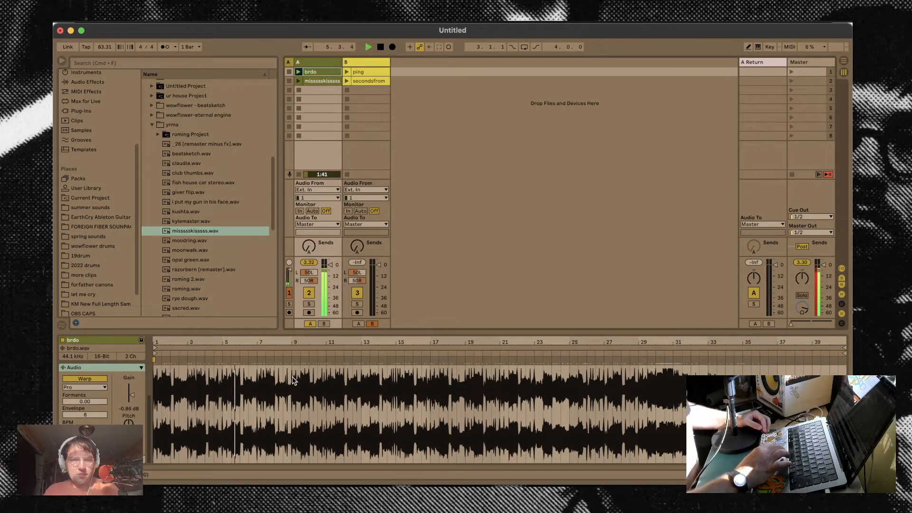
{"action": "left_click_drag", "start_coordinate": [291, 381], "coordinate": [360, 389]}
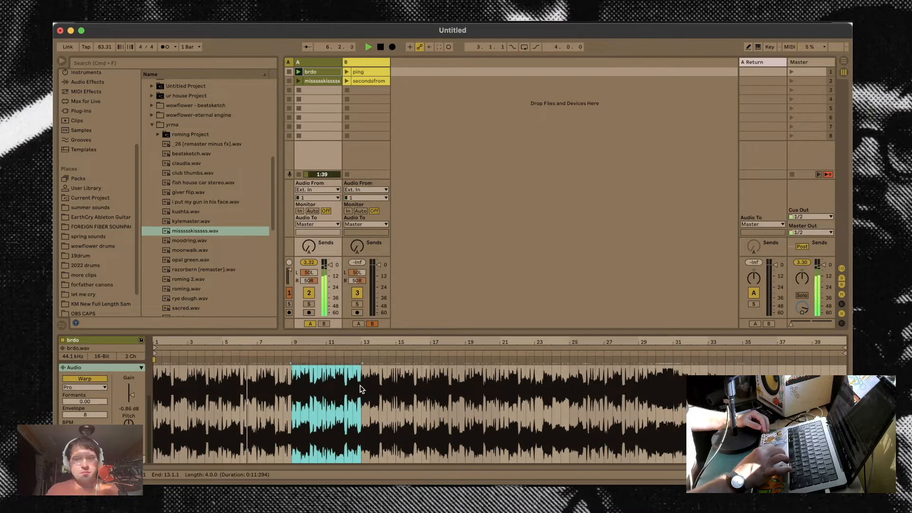
{"action": "left_click_drag", "start_coordinate": [277, 382], "coordinate": [291, 381]}
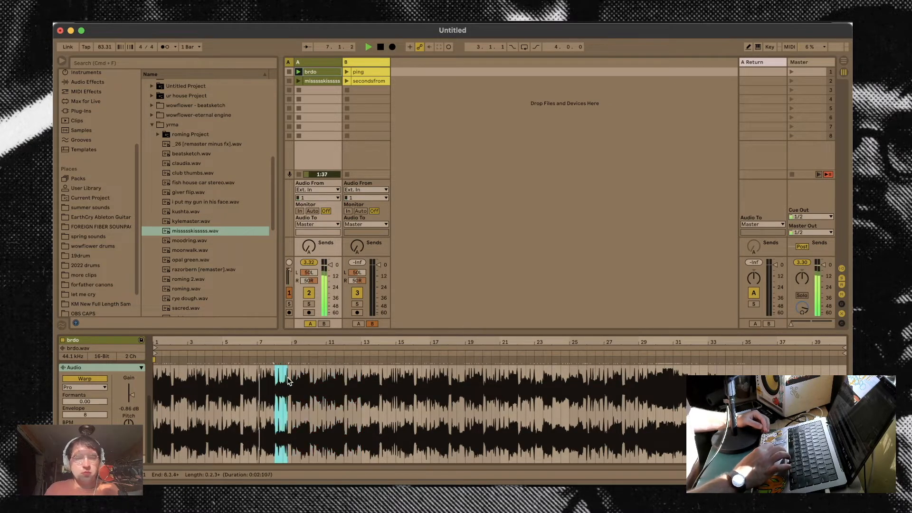
{"action": "key", "text": "super+l"}
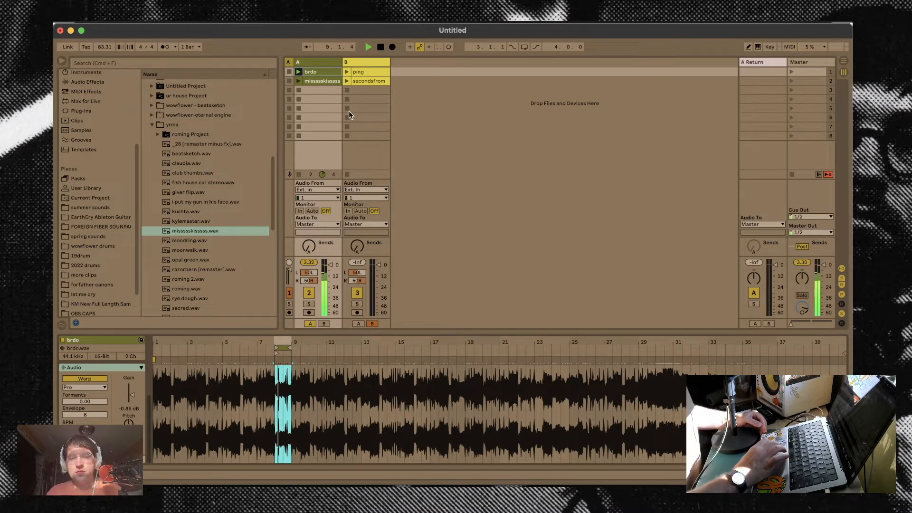
Launch the ping clip on track B, hide the clip view, and stop the brdo loop on track A
{"action": "left_click", "coordinate": [345, 72]}
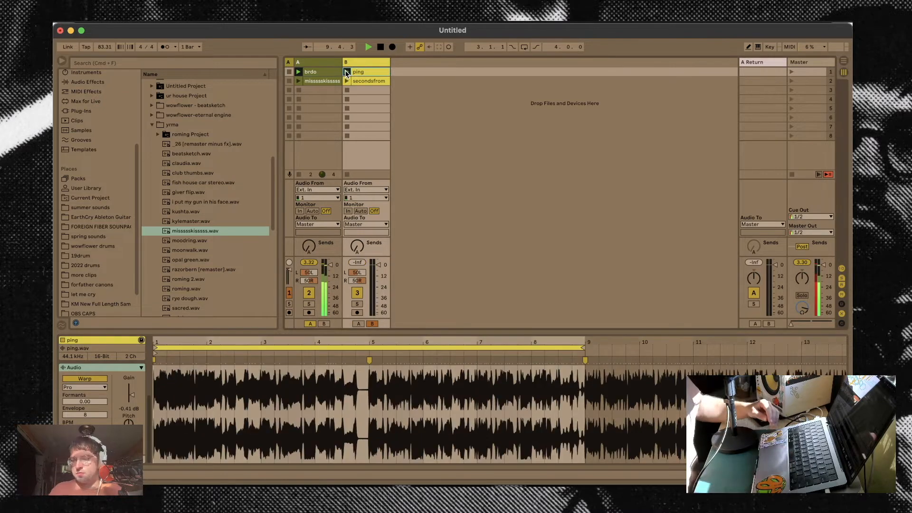
{"action": "key", "text": "shift+Tab"}
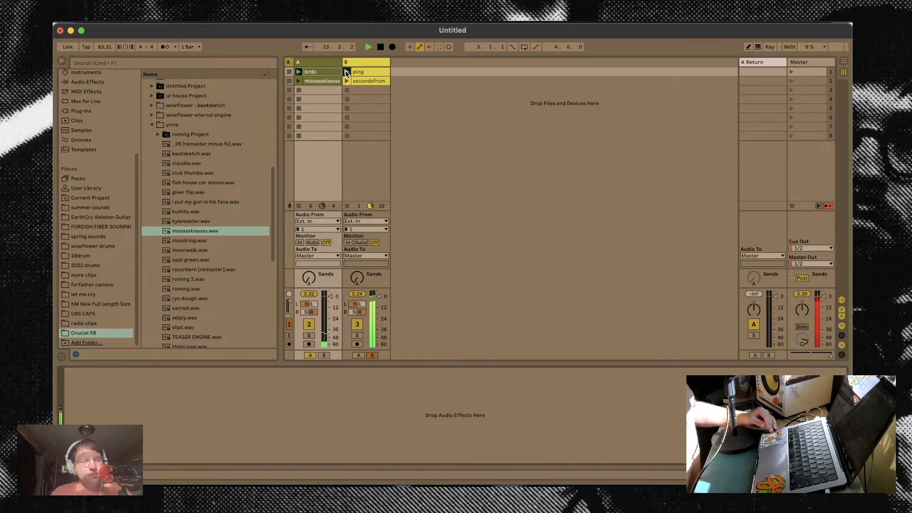
{"action": "left_click", "coordinate": [297, 90]}
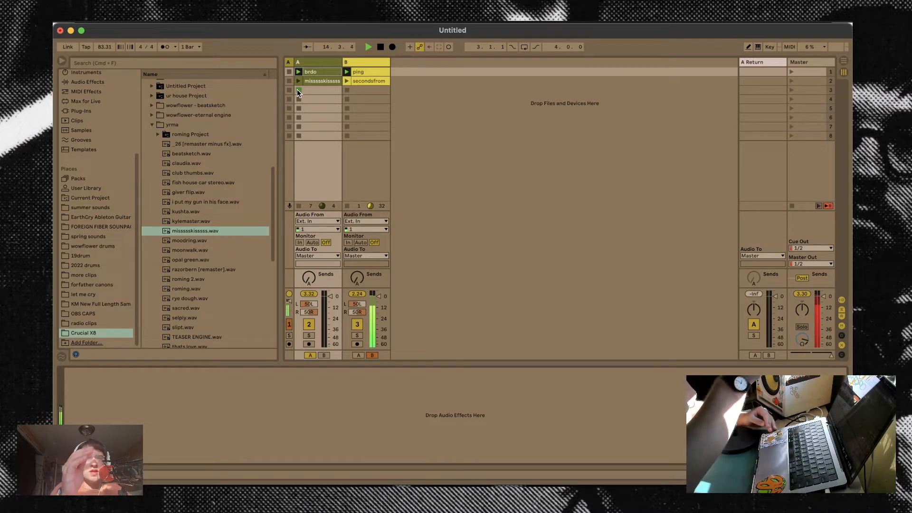
Select track B and the master to view their device chains, and check the browser's effect collections
{"action": "left_click", "coordinate": [353, 63]}
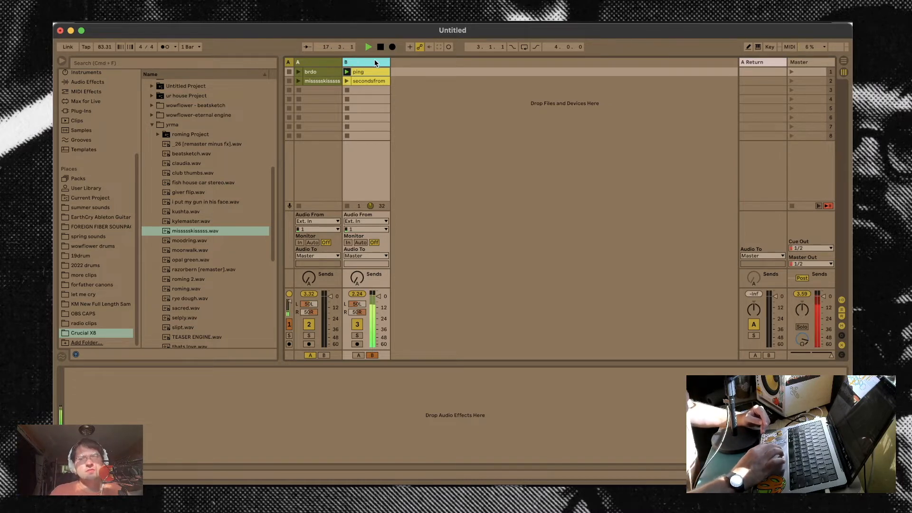
{"action": "left_click", "coordinate": [808, 62]}
{"action": "scroll", "coordinate": [111, 128], "scroll_direction": "up", "scroll_amount": 5}
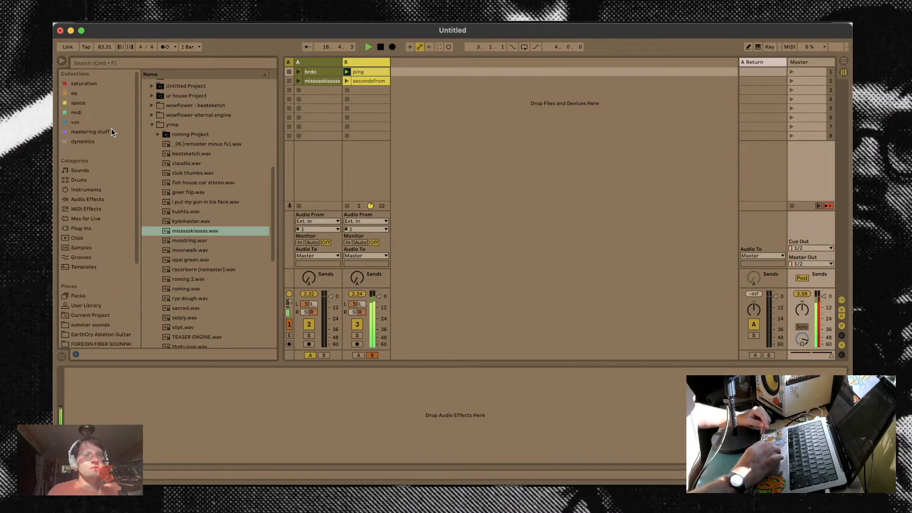
{"action": "left_click", "coordinate": [357, 64]}
{"action": "left_click", "coordinate": [359, 63]}
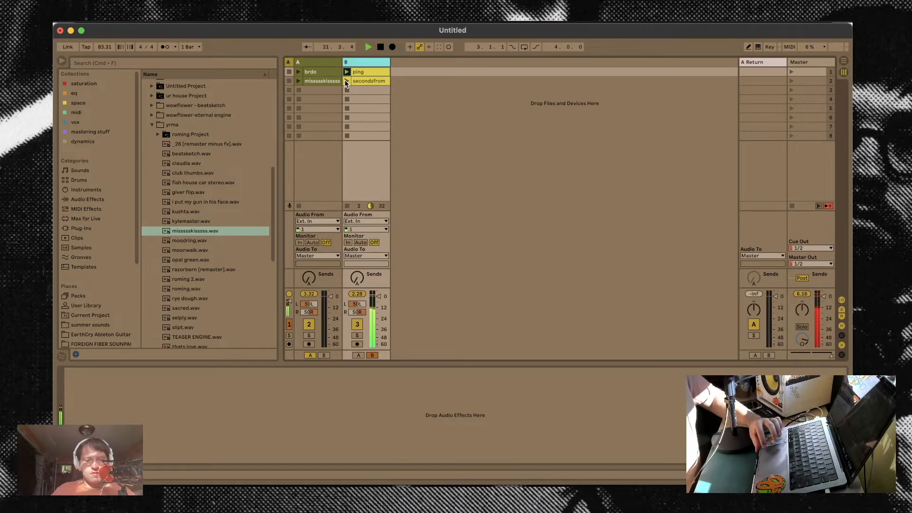
Launch secondsfrom on track B, mix in the missssskisssss clip on track A, and stop playback
{"action": "left_click", "coordinate": [346, 81]}
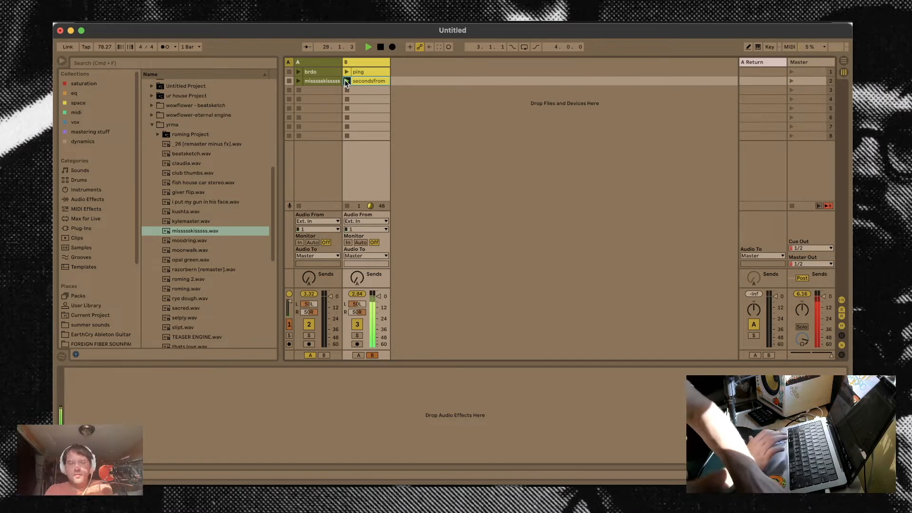
{"action": "left_click", "coordinate": [299, 81]}
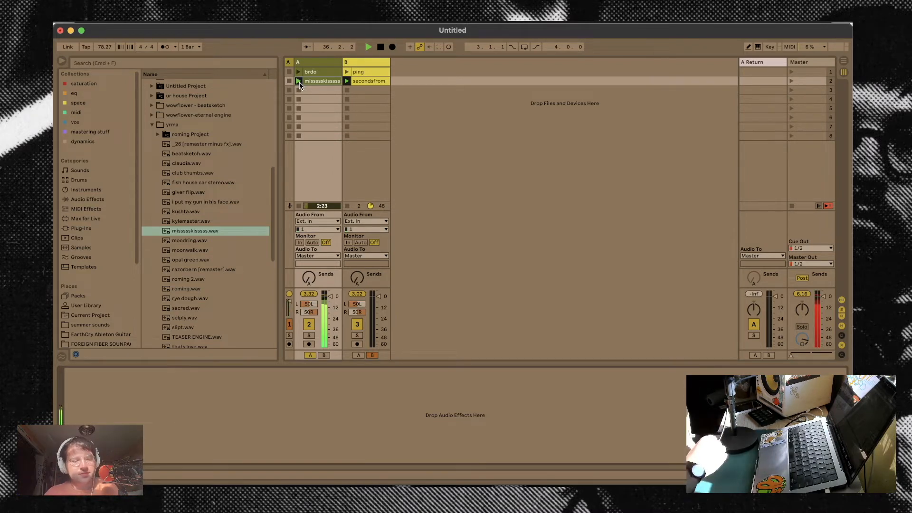
{"action": "key", "text": "space"}
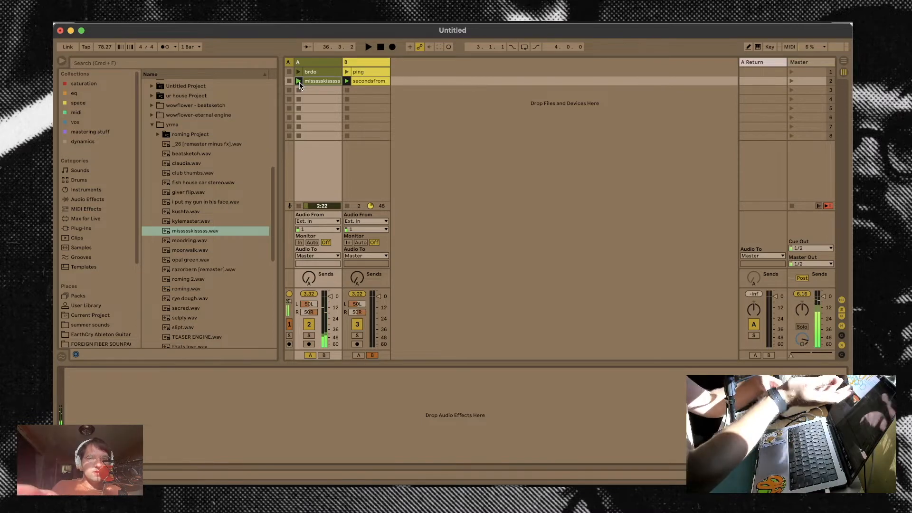
Stop the clips on tracks B and A
{"action": "left_click", "coordinate": [352, 207]}
{"action": "left_click", "coordinate": [346, 174]}
{"action": "left_click", "coordinate": [298, 175]}
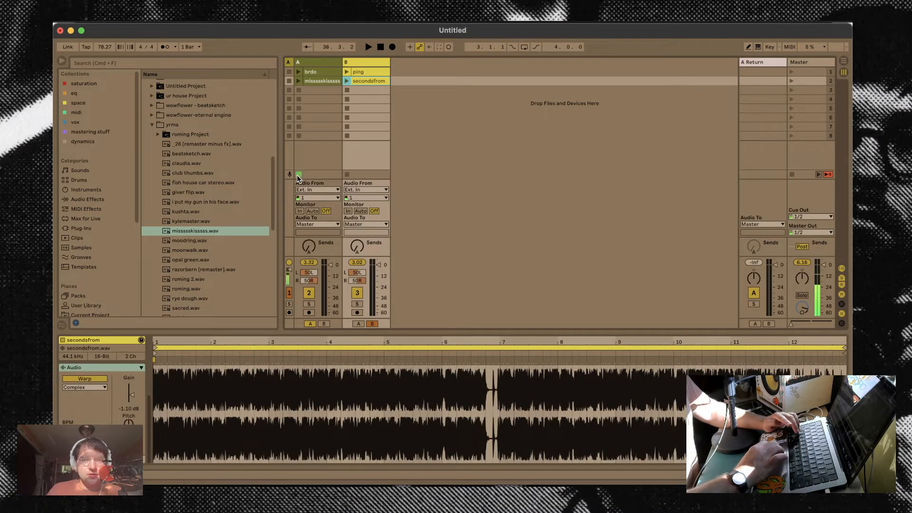
Load the Knob 1 Fade to Grey rack from the Performance & DJ audio effect racks onto the master track
{"action": "left_click", "coordinate": [809, 63]}
{"action": "left_click", "coordinate": [76, 122]}
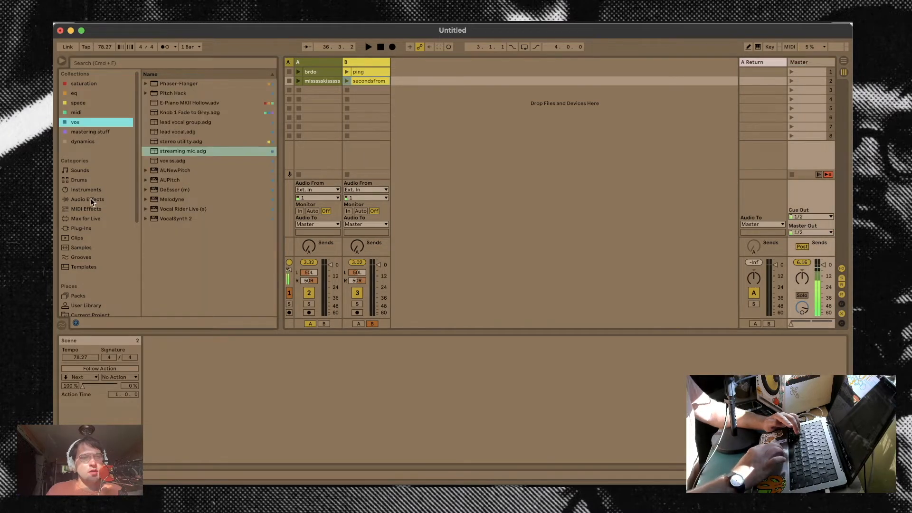
{"action": "left_click", "coordinate": [91, 199]}
{"action": "left_click", "coordinate": [147, 151]}
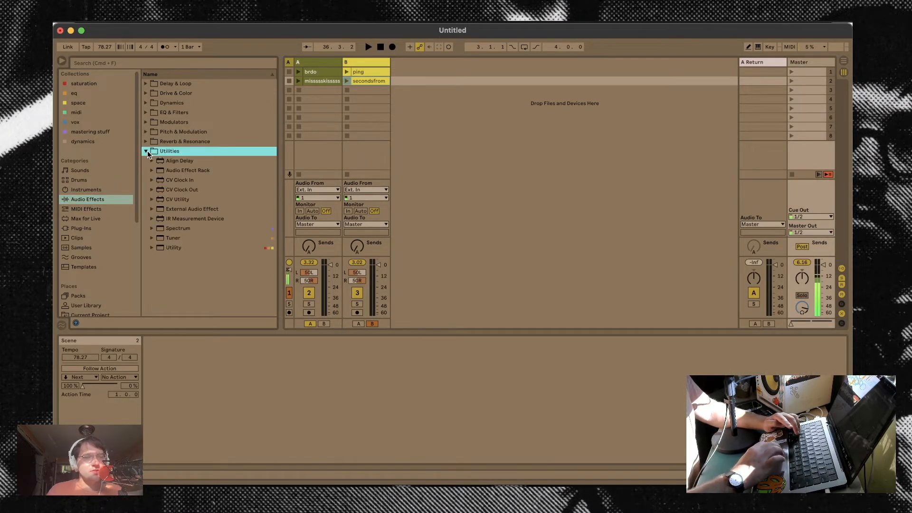
{"action": "left_click", "coordinate": [152, 170]}
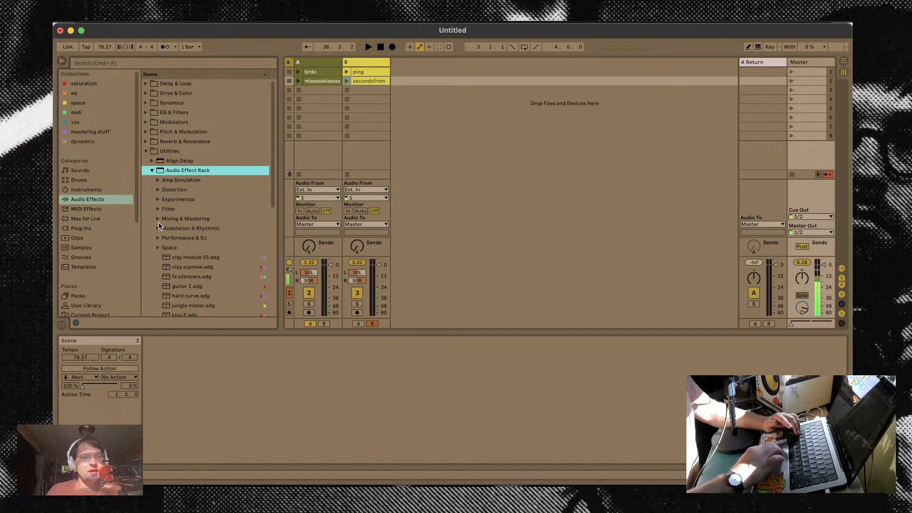
{"action": "left_click", "coordinate": [157, 238]}
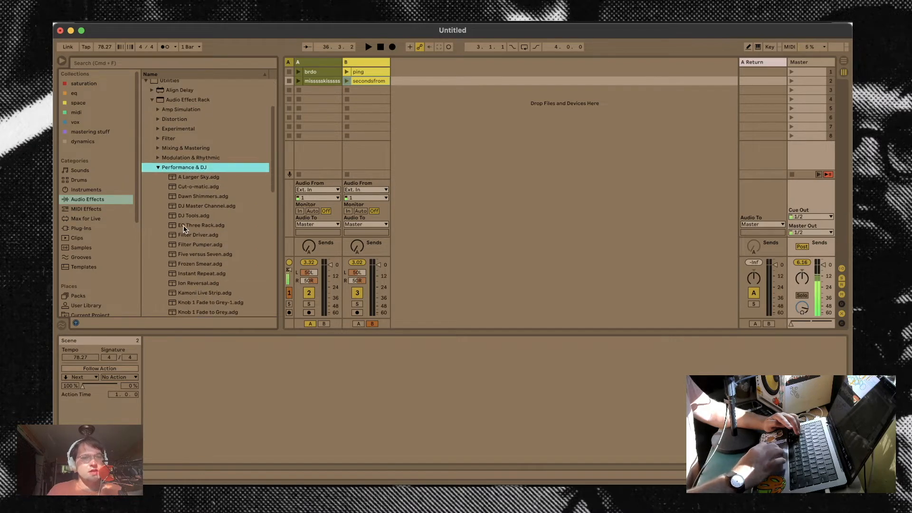
{"action": "scroll", "coordinate": [224, 294], "scroll_direction": "down", "scroll_amount": 2}
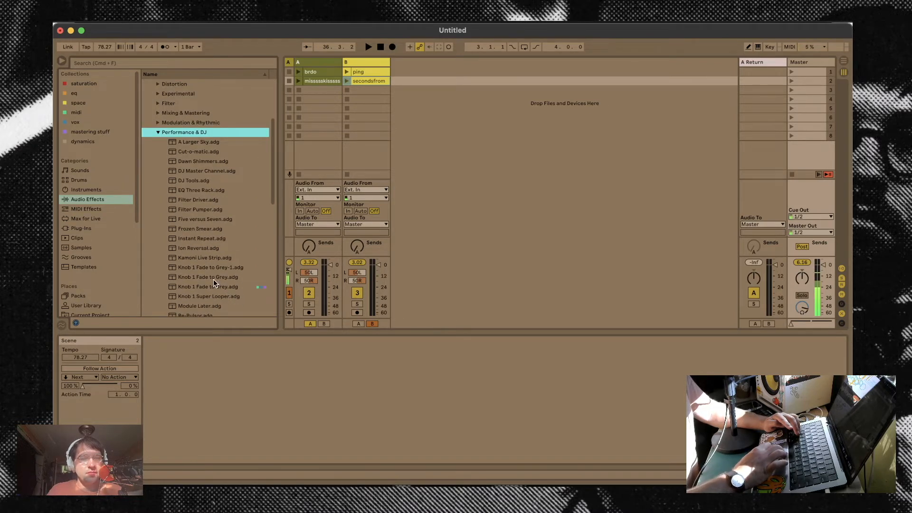
{"action": "double_click", "coordinate": [220, 285]}
MIDI-map the rack's Fade macro to controller CC 22 and leave MIDI mapping mode
{"action": "key", "text": "super+m"}
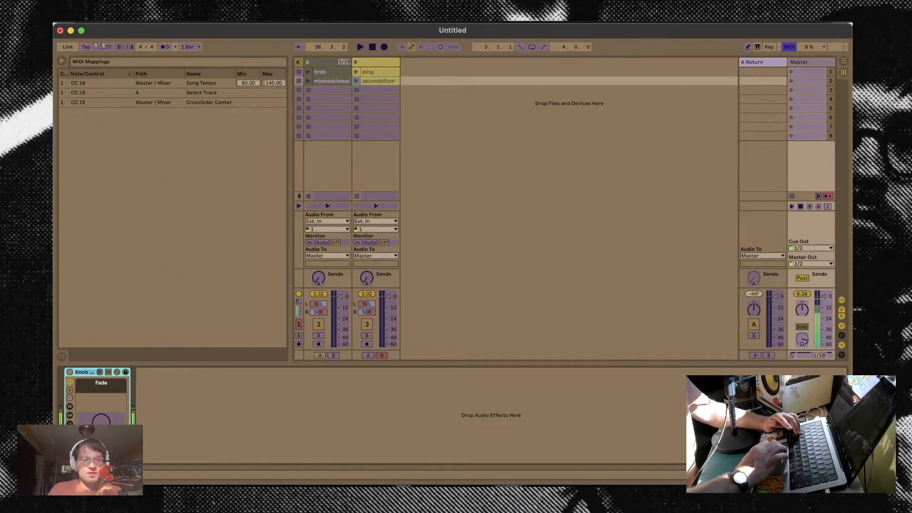
{"action": "left_click", "coordinate": [99, 422]}
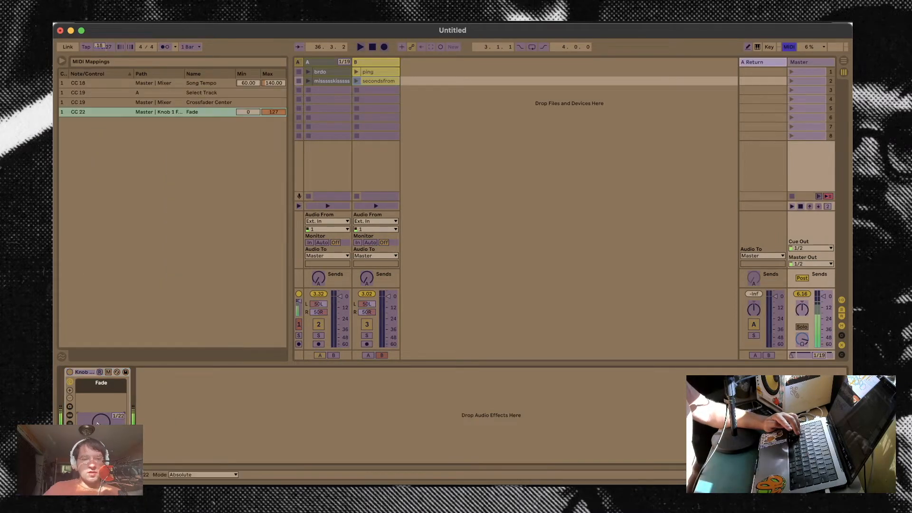
{"action": "key", "text": "super+m"}
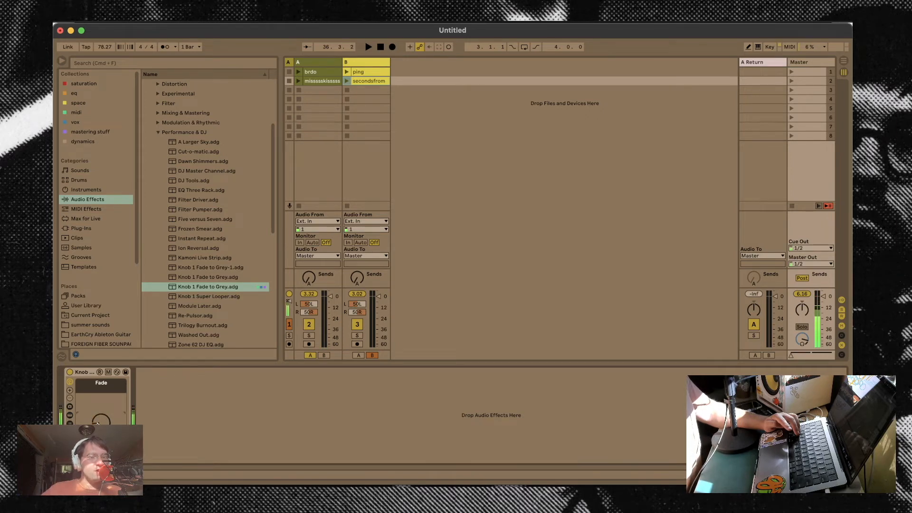
Play the ping clip on track B, switch to secondsfrom, and restart ping
{"action": "left_click", "coordinate": [368, 71]}
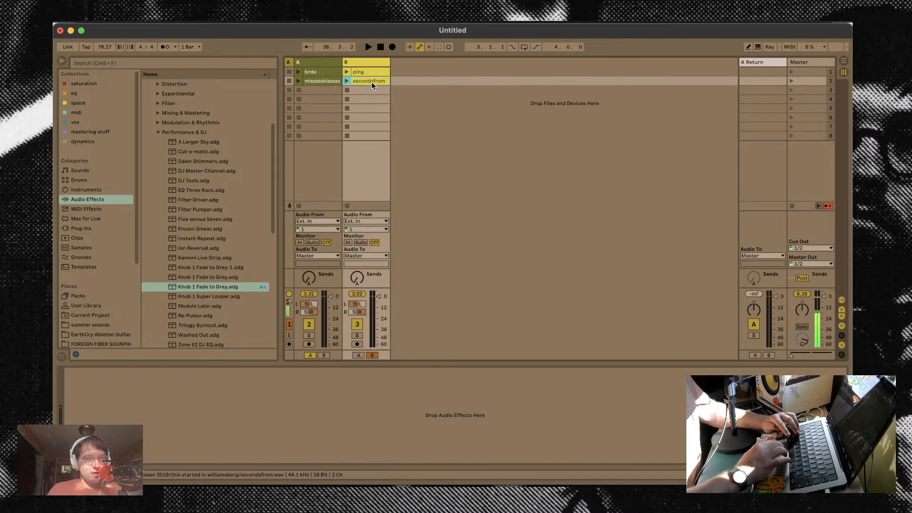
{"action": "left_click", "coordinate": [348, 72]}
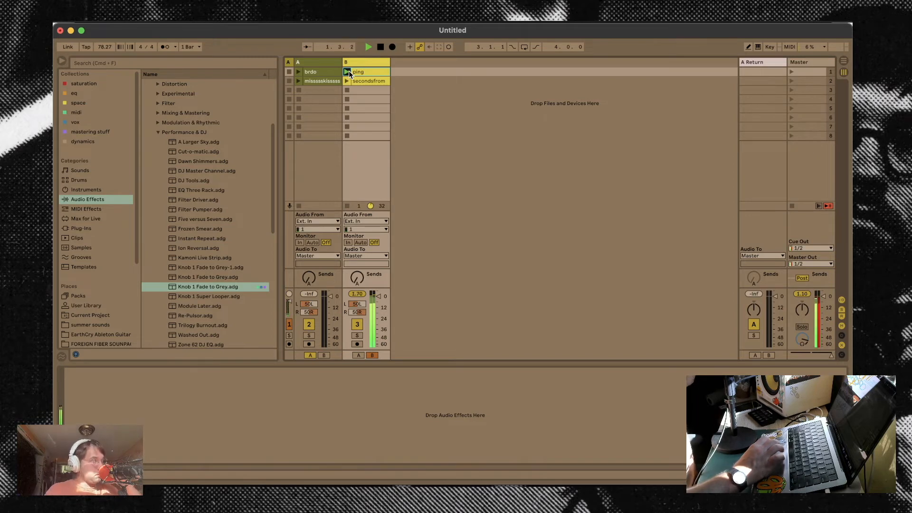
{"action": "left_click", "coordinate": [345, 81]}
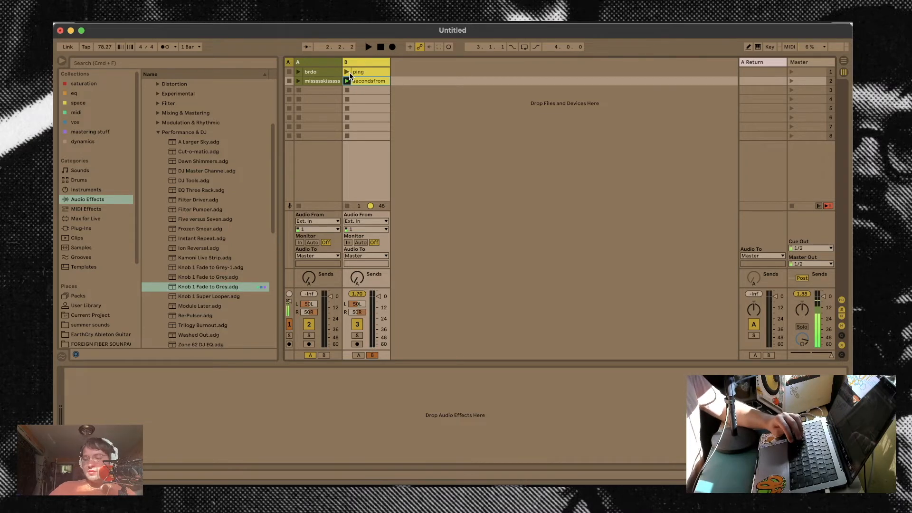
{"action": "left_click", "coordinate": [348, 71]}
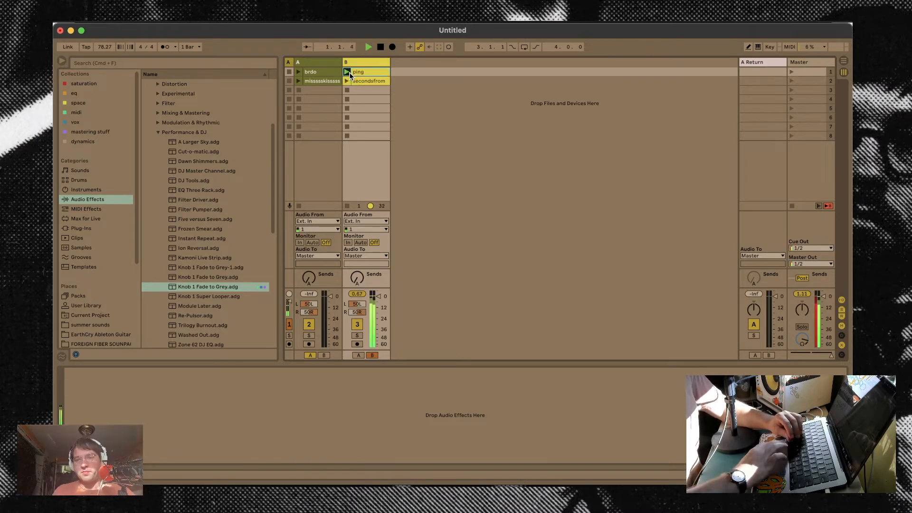
Select tracks A and B together and lower their volume faders to about -12 dB
{"action": "left_click", "coordinate": [813, 63]}
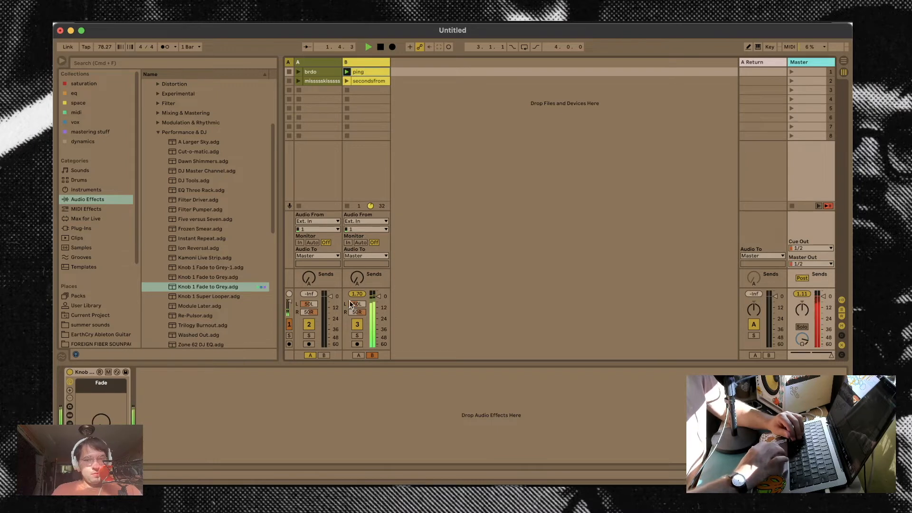
{"action": "left_click", "coordinate": [364, 64]}
{"action": "left_click", "coordinate": [334, 66], "text": "shift"}
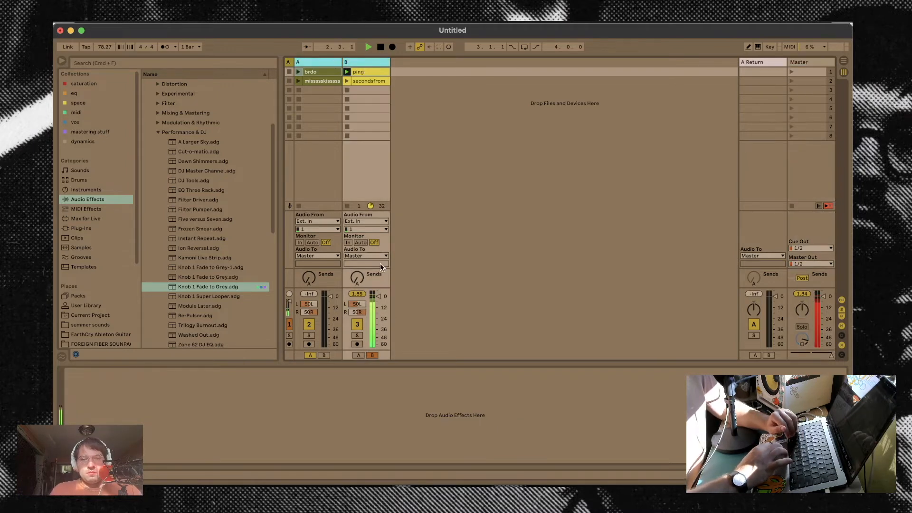
{"action": "left_click_drag", "start_coordinate": [379, 297], "coordinate": [379, 308]}
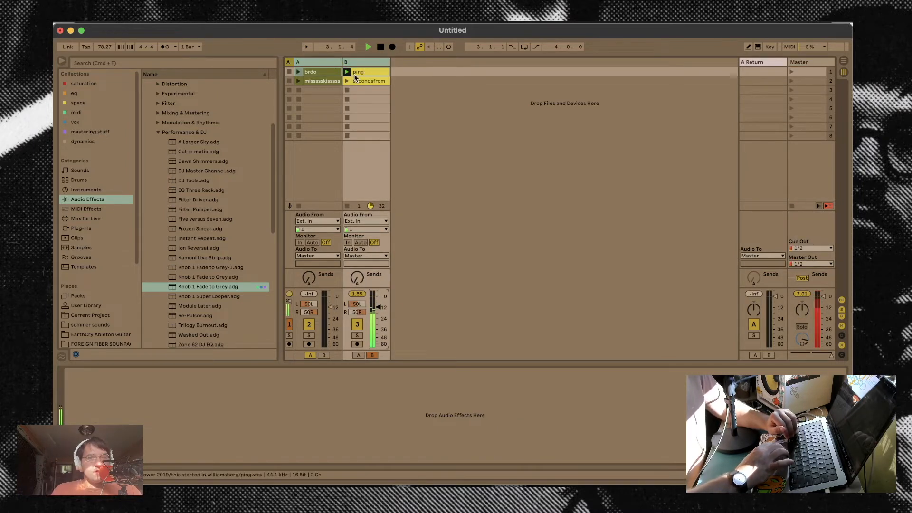
Examine the device chains of tracks A and B, the ping clip, and the Fade rack on the master
{"action": "left_click", "coordinate": [329, 61]}
{"action": "left_click", "coordinate": [331, 108]}
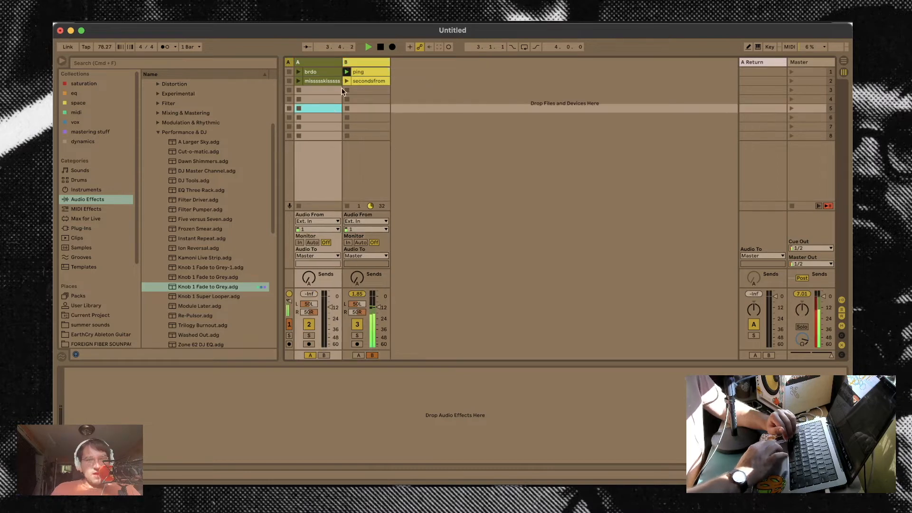
{"action": "left_click", "coordinate": [365, 61]}
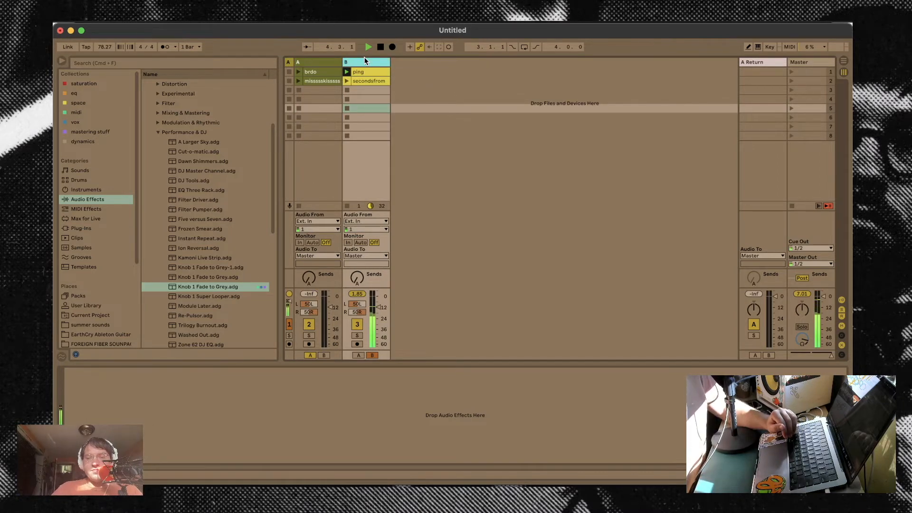
{"action": "left_click", "coordinate": [814, 63]}
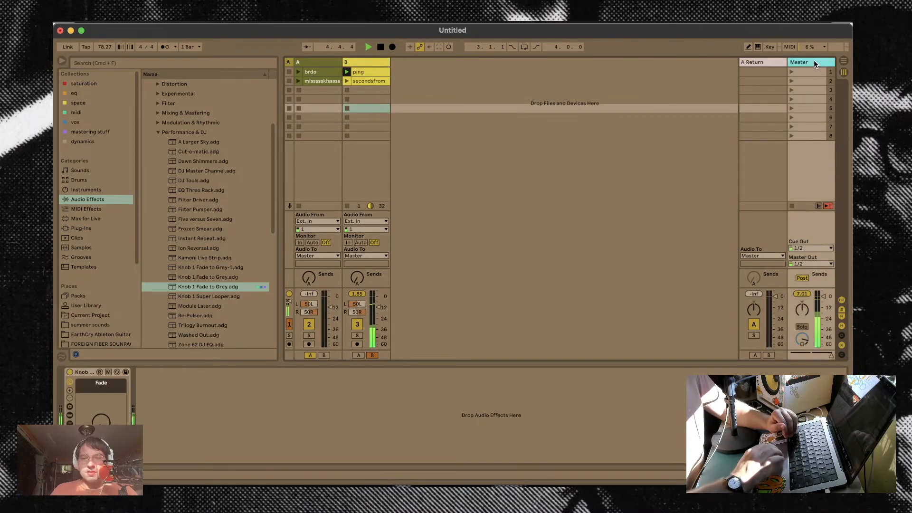
{"action": "left_click", "coordinate": [86, 374]}
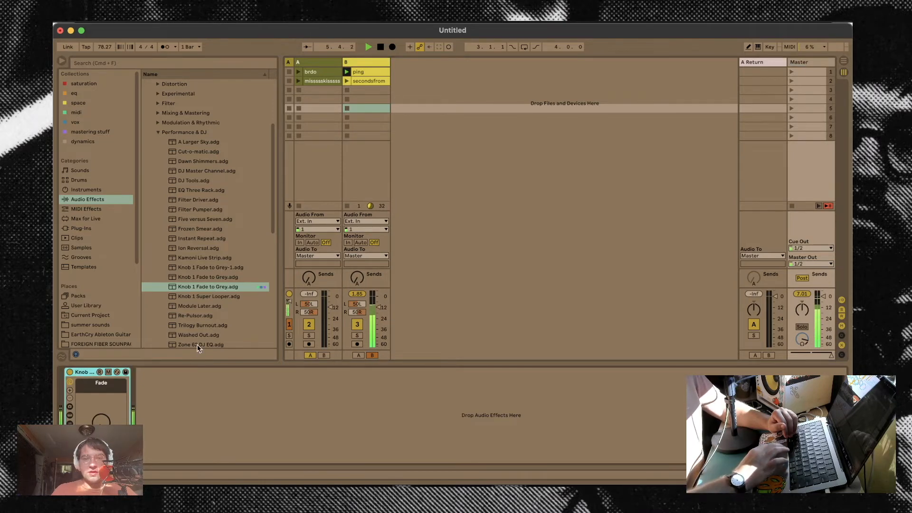
{"action": "left_click", "coordinate": [367, 71]}
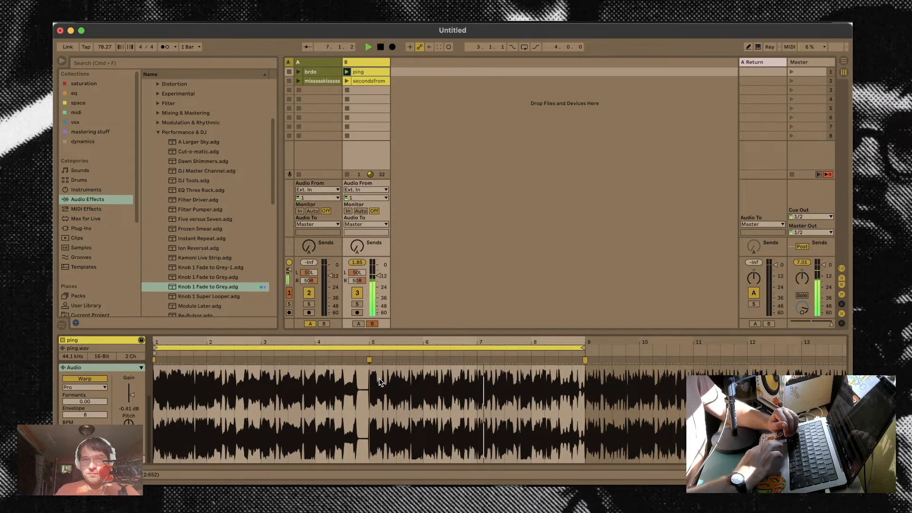
{"action": "left_click", "coordinate": [837, 72]}
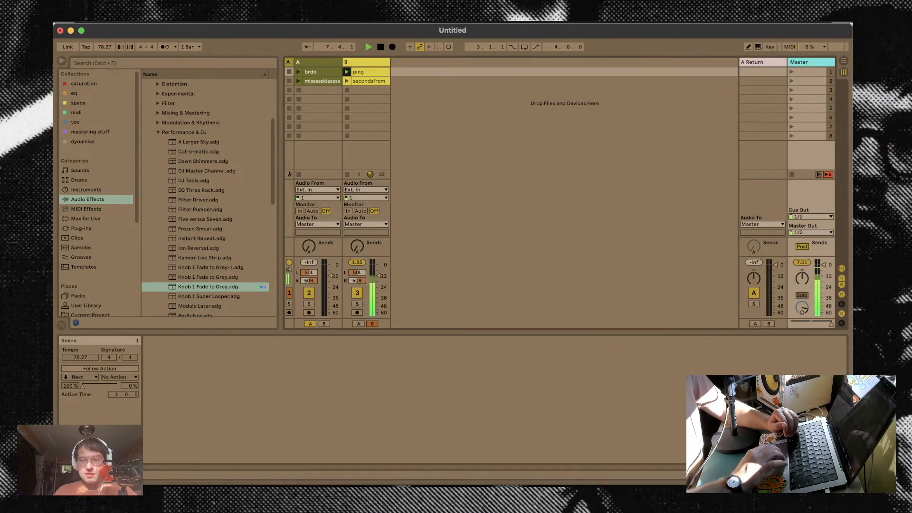
{"action": "key", "text": "shift+Tab"}
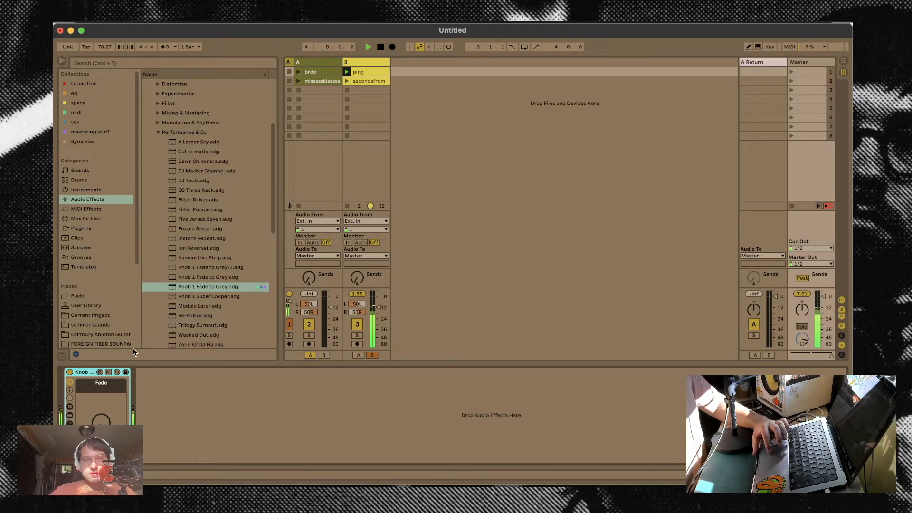
Transition track B from ping to secondsfrom and stop playback, then repeat the transition and stop again
{"action": "left_click", "coordinate": [348, 81]}
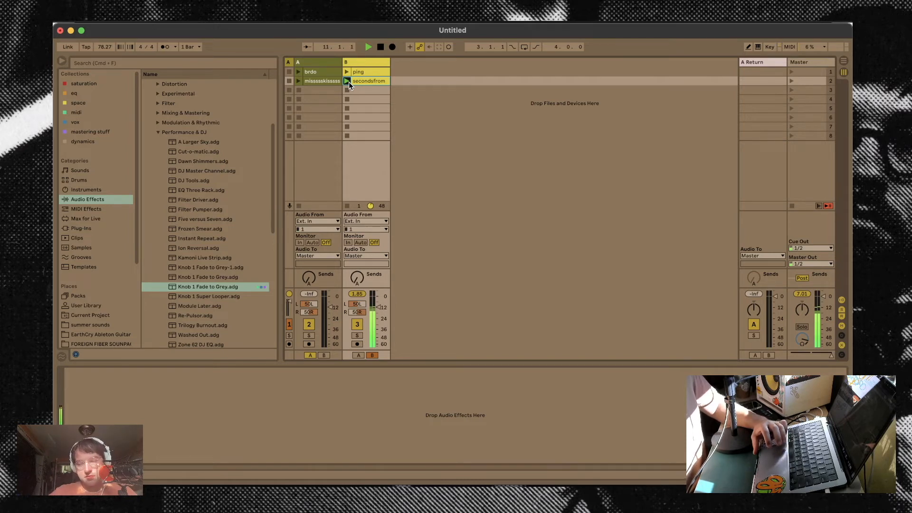
{"action": "key", "text": "space"}
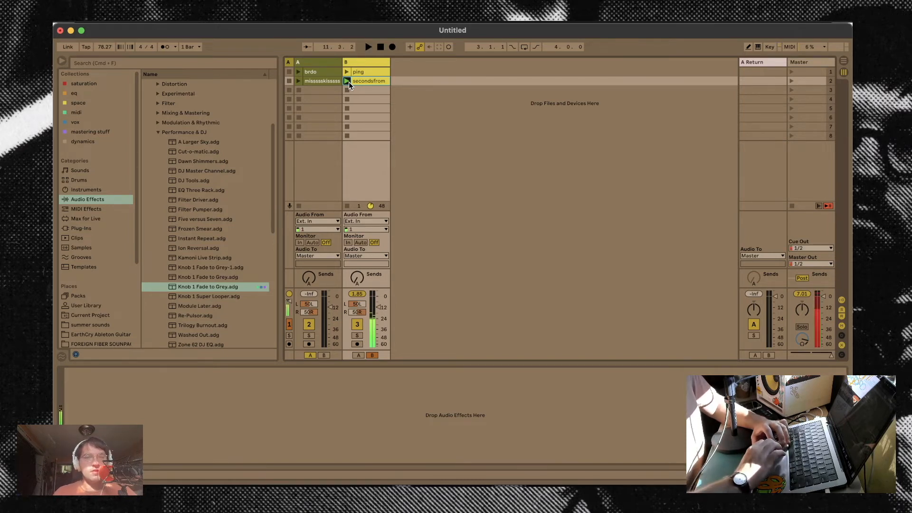
{"action": "left_click", "coordinate": [354, 73]}
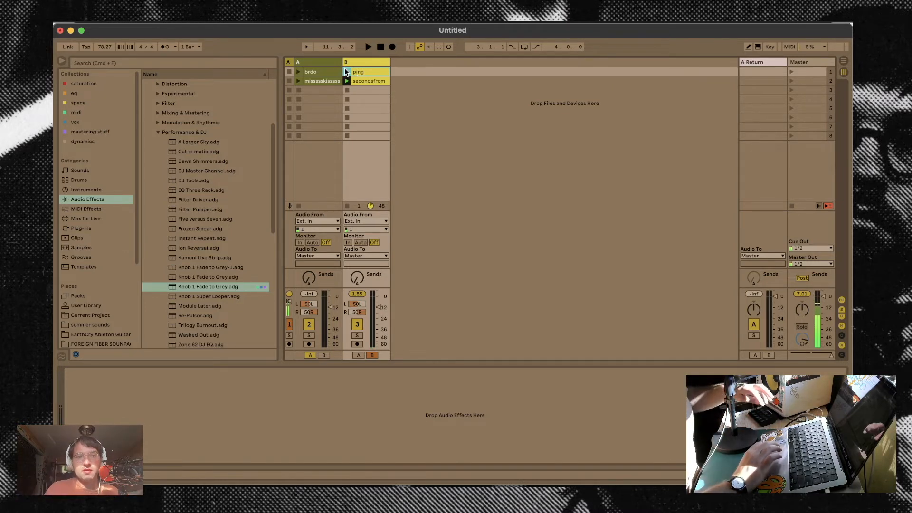
{"action": "left_click", "coordinate": [347, 72]}
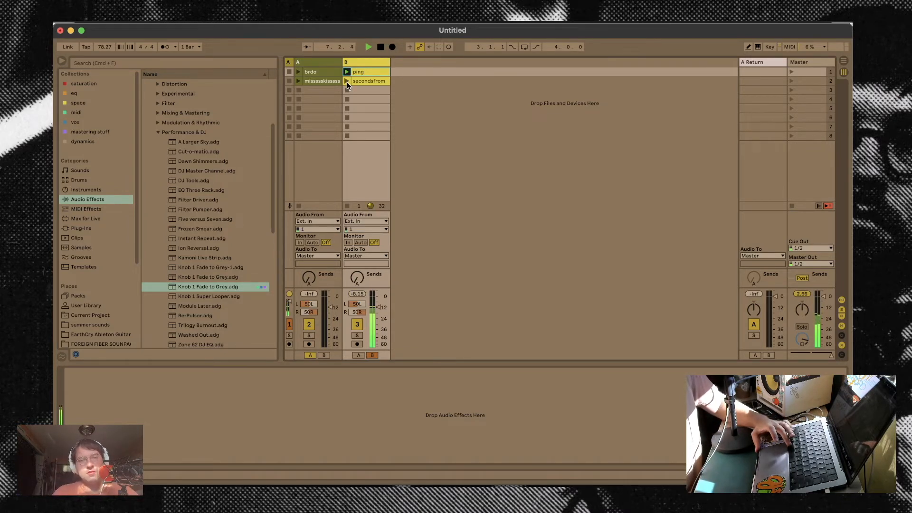
{"action": "left_click", "coordinate": [347, 82]}
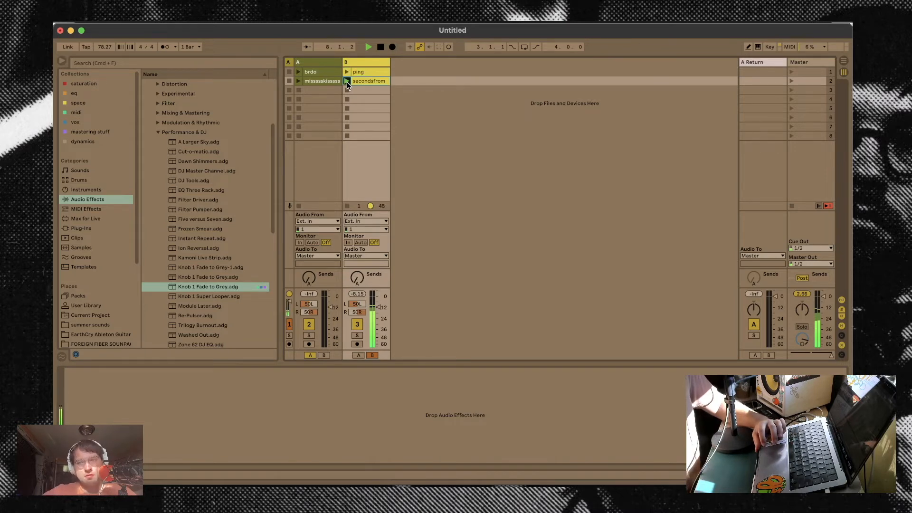
{"action": "key", "text": "space"}
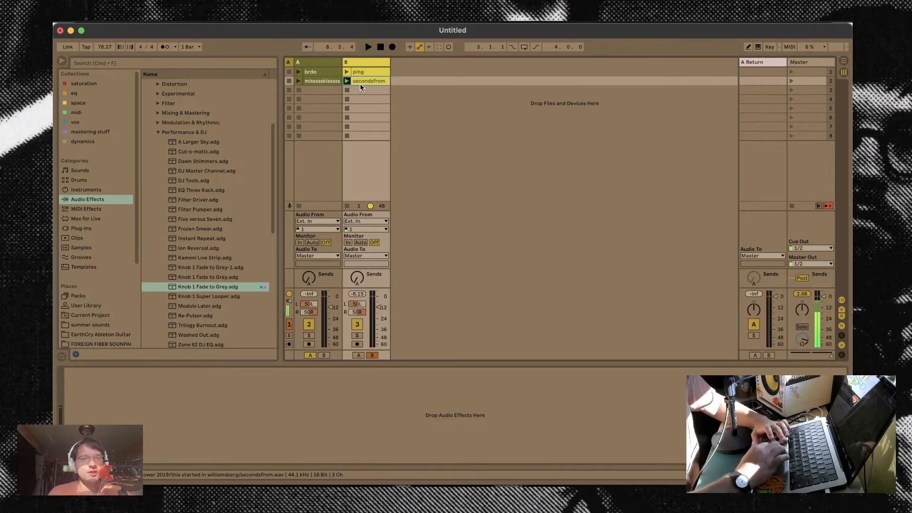
Select the secondsfrom clip and open the wowflower drums folder in the browser
{"action": "left_click", "coordinate": [352, 75]}
{"action": "left_click", "coordinate": [366, 81]}
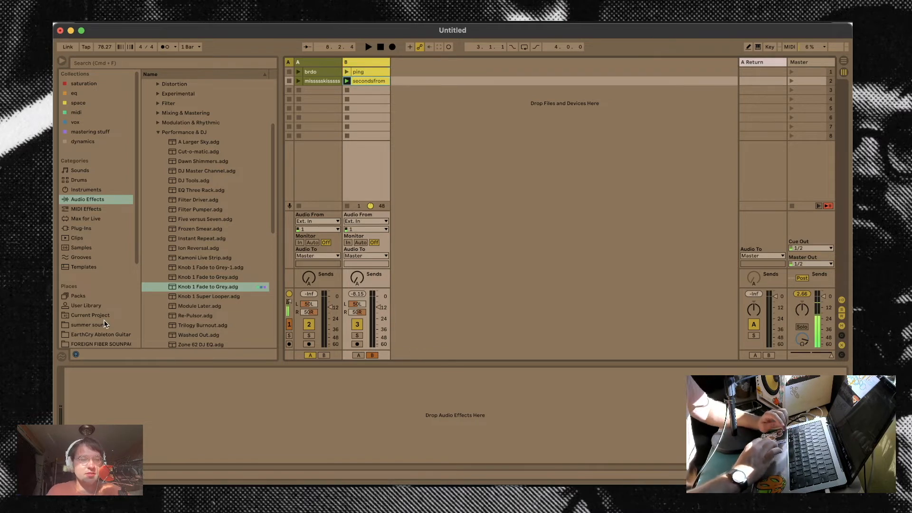
{"action": "scroll", "coordinate": [104, 325], "scroll_direction": "down", "scroll_amount": 5}
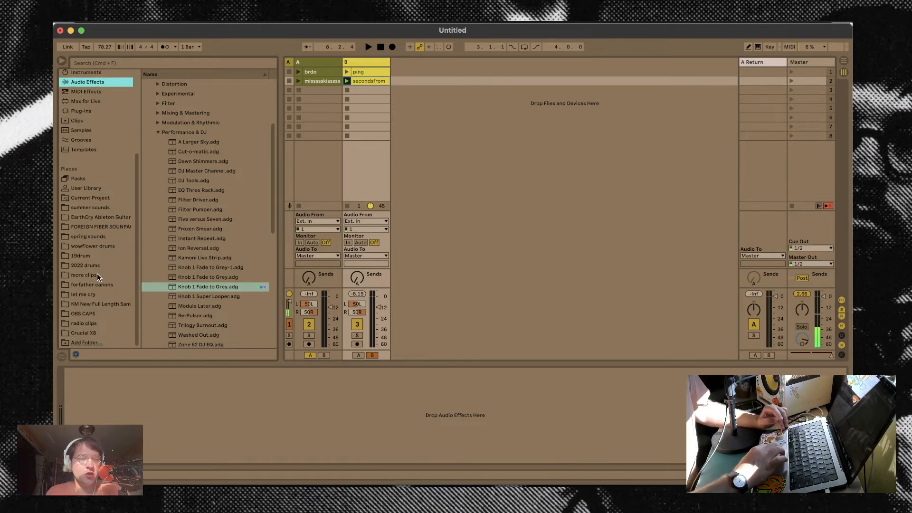
{"action": "left_click", "coordinate": [95, 246]}
Insert an audio track after track B, remove its crossfader assignment, and set it to external input 3/4 with Auto monitoring
{"action": "left_click", "coordinate": [364, 59]}
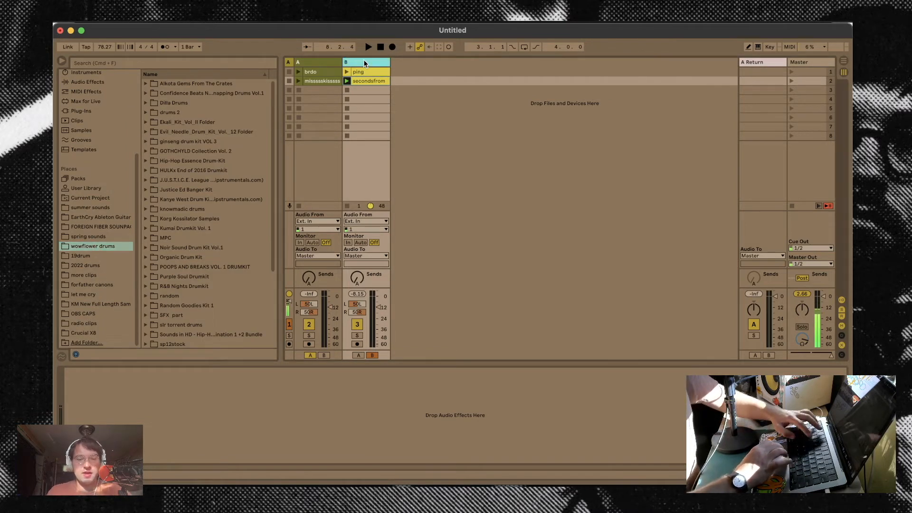
{"action": "key", "text": "super+t"}
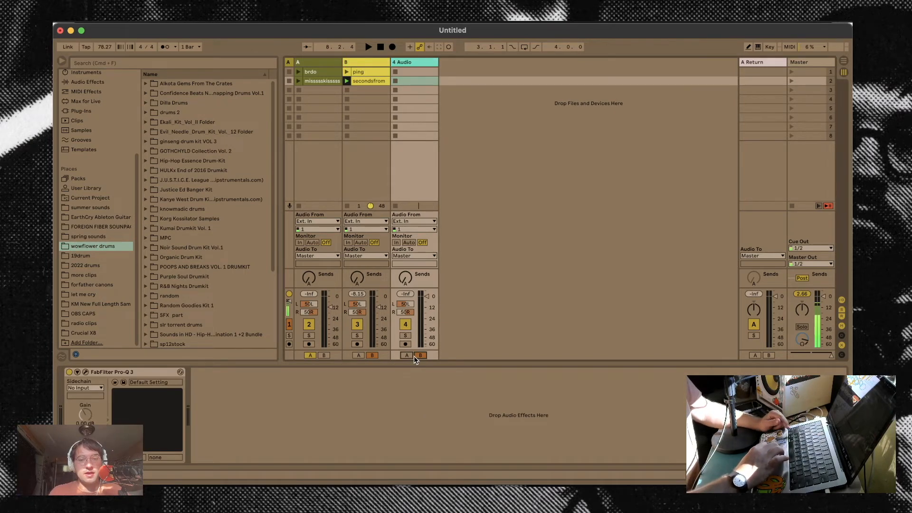
{"action": "left_click", "coordinate": [421, 356]}
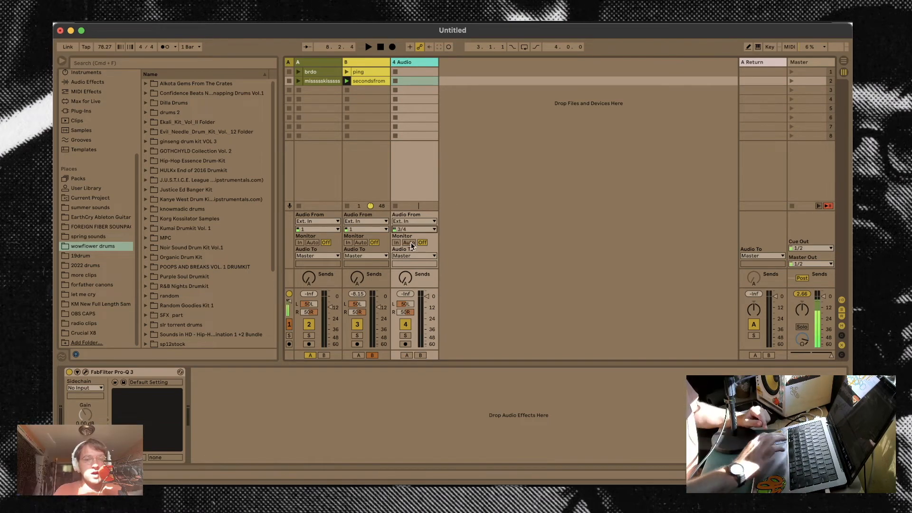
{"action": "left_click", "coordinate": [409, 243]}
{"action": "left_click", "coordinate": [405, 344]}
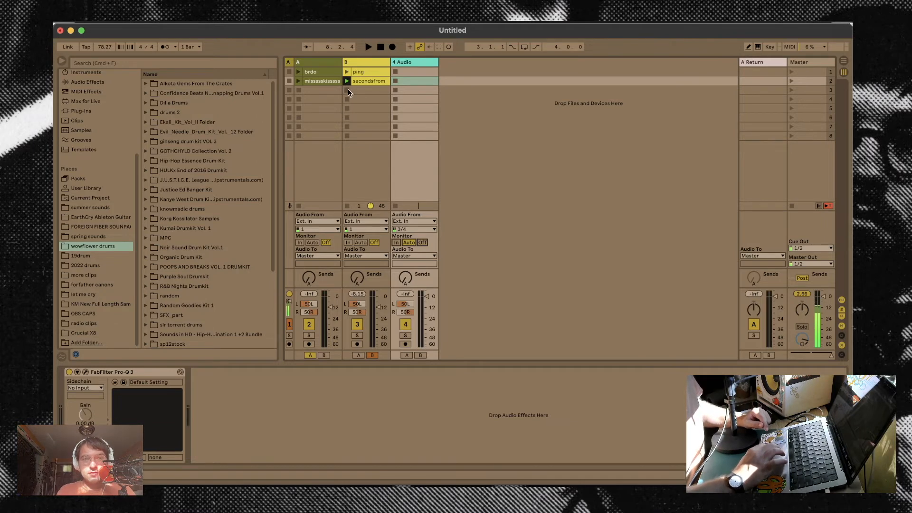
Record an external-input clip into slot 3 of the new audio track and MIDI-map that slot to note C#-2
{"action": "left_click", "coordinate": [348, 90]}
{"action": "left_click", "coordinate": [395, 90]}
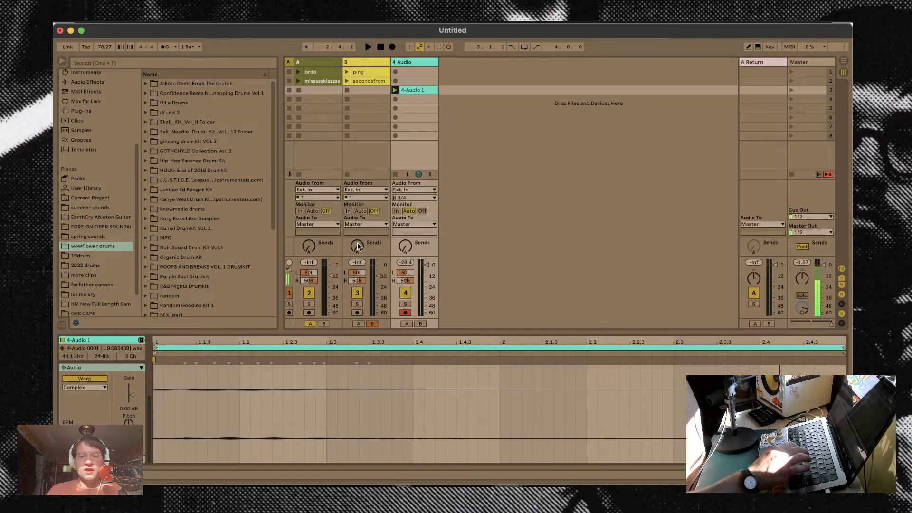
{"action": "key", "text": "super+m"}
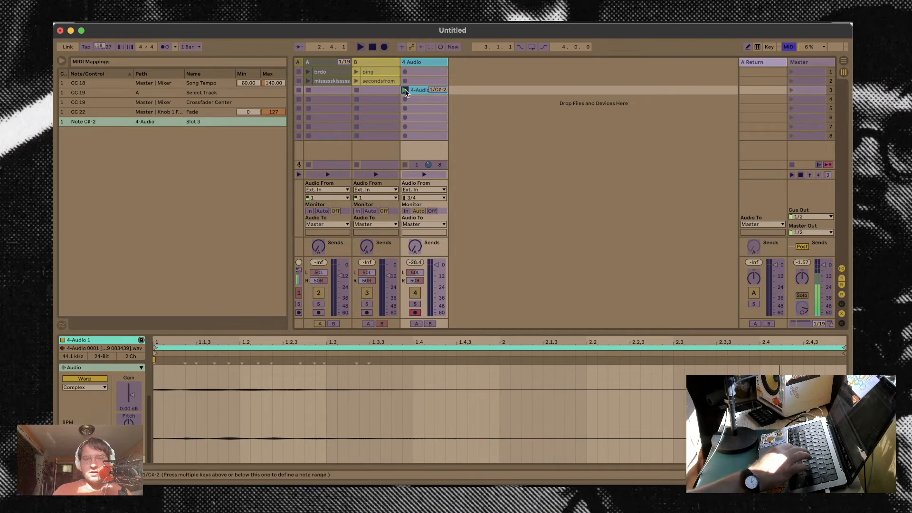
{"action": "key", "text": "super+m"}
Turn off warping for the recorded clip, test-trigger it, and stop playback
{"action": "left_click", "coordinate": [84, 379]}
{"action": "scroll", "coordinate": [93, 379], "scroll_direction": "up", "scroll_amount": 3}
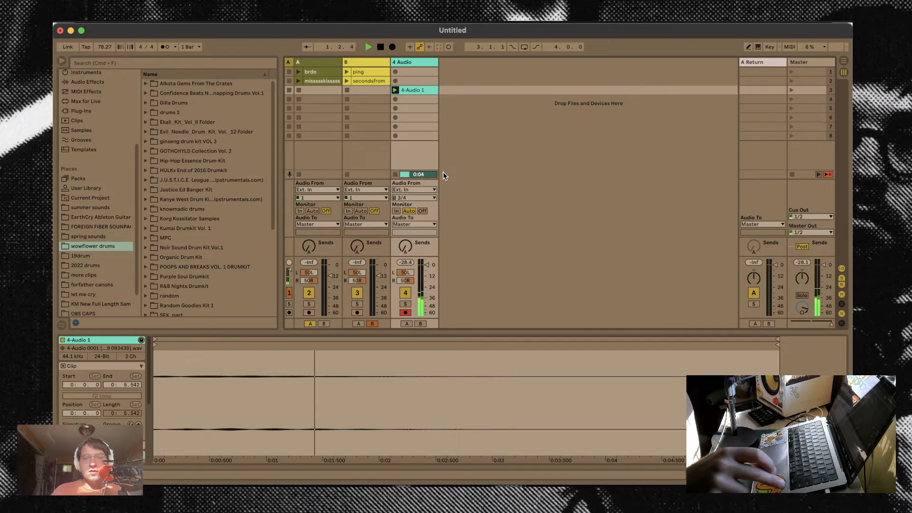
{"action": "key", "text": "space"}
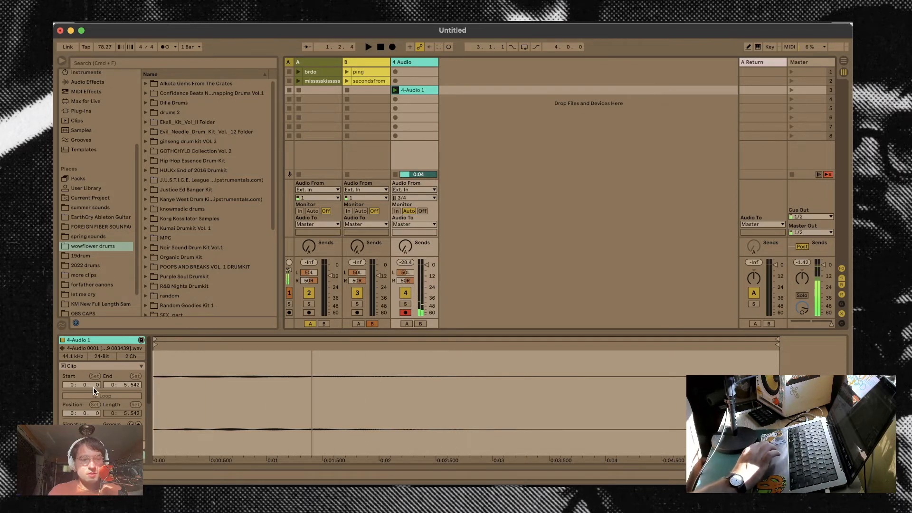
Set the recorded clip's launch quantization to None, test-trigger it, and stop playback
{"action": "scroll", "coordinate": [93, 388], "scroll_direction": "down", "scroll_amount": 3}
{"action": "scroll", "coordinate": [93, 387], "scroll_direction": "up", "scroll_amount": 2}
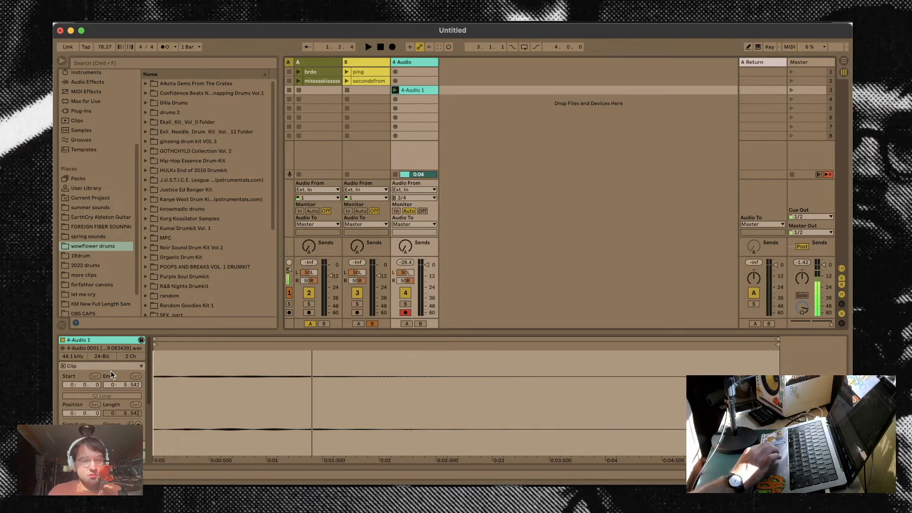
{"action": "scroll", "coordinate": [96, 406], "scroll_direction": "up", "scroll_amount": 1}
{"action": "scroll", "coordinate": [96, 406], "scroll_direction": "down", "scroll_amount": 3}
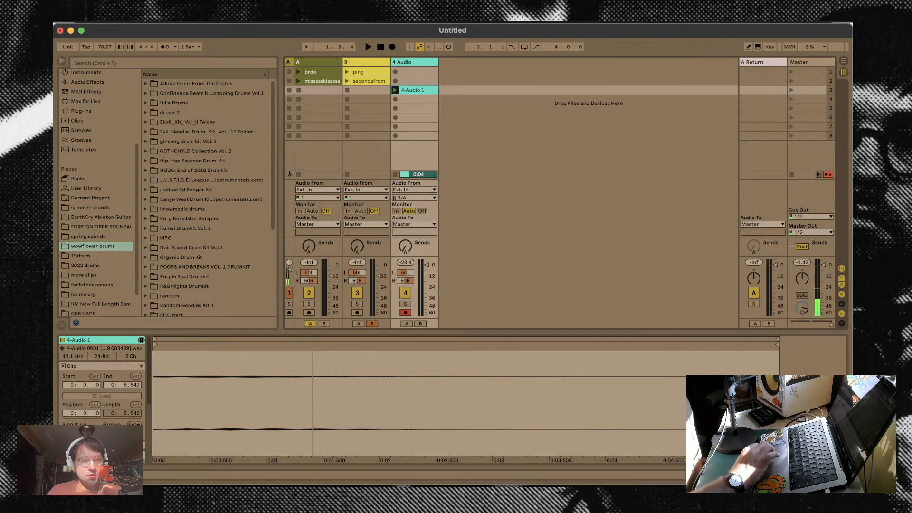
{"action": "left_click", "coordinate": [142, 402]}
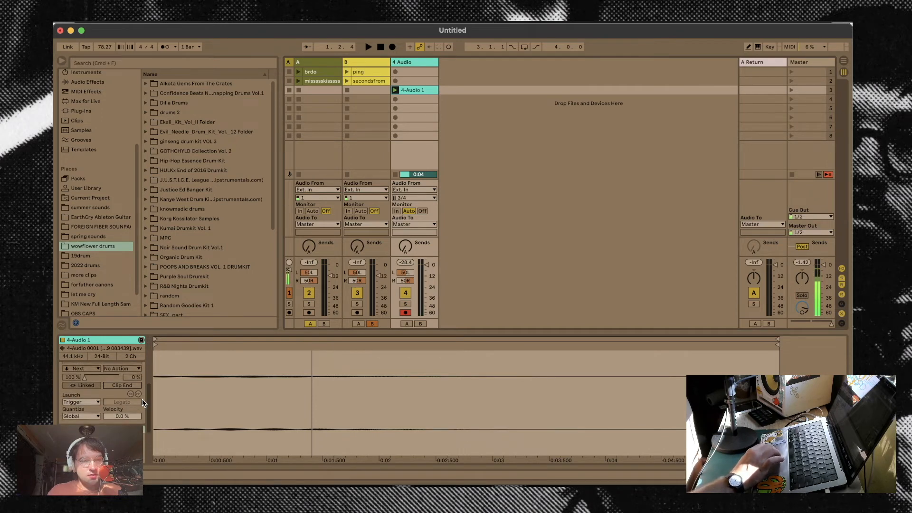
{"action": "left_click", "coordinate": [77, 413]}
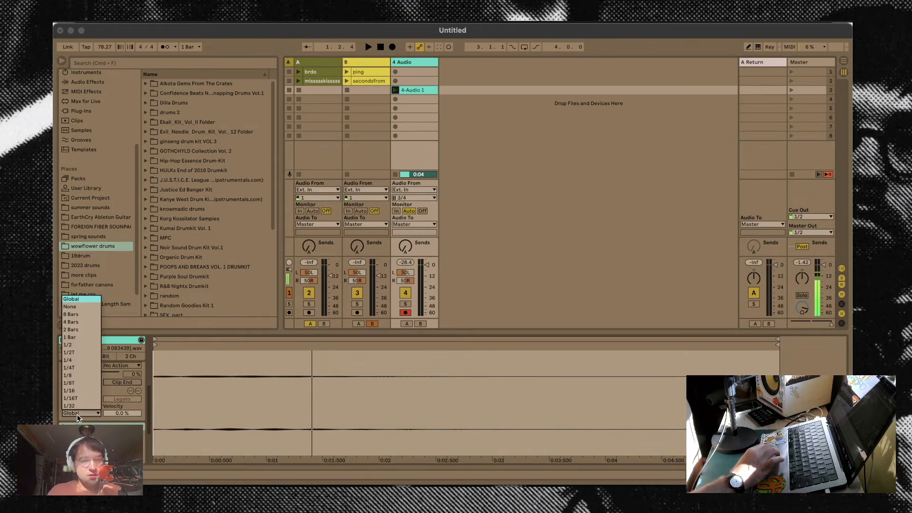
{"action": "left_click", "coordinate": [72, 307]}
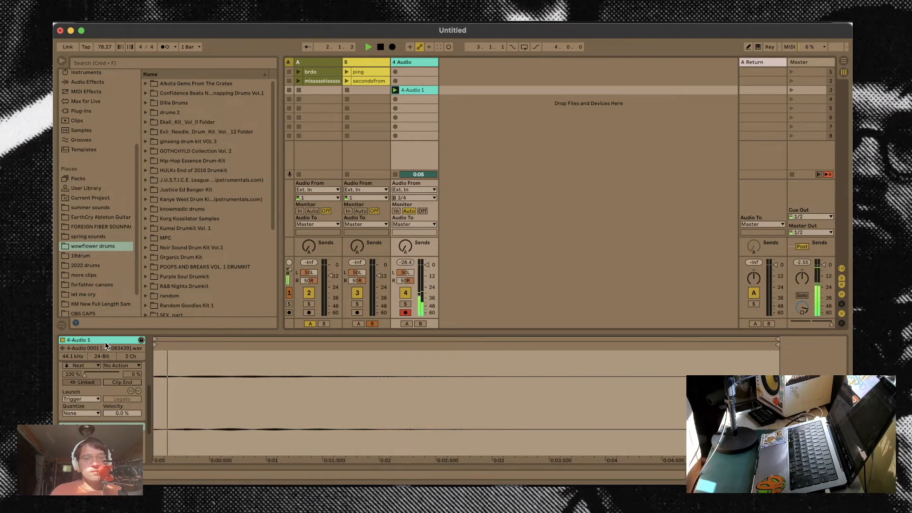
{"action": "key", "text": "space"}
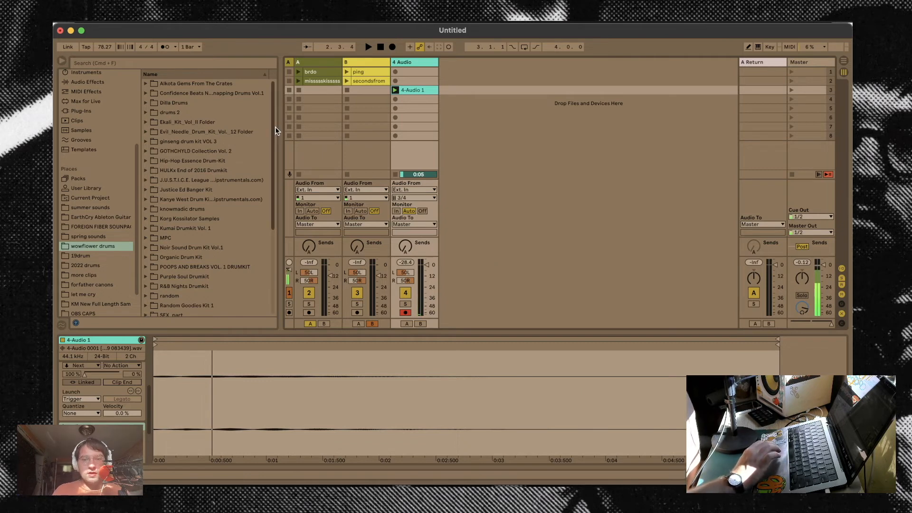
Launch the second clip on track A and trigger the recorded external-input clip over it
{"action": "left_click", "coordinate": [299, 82]}
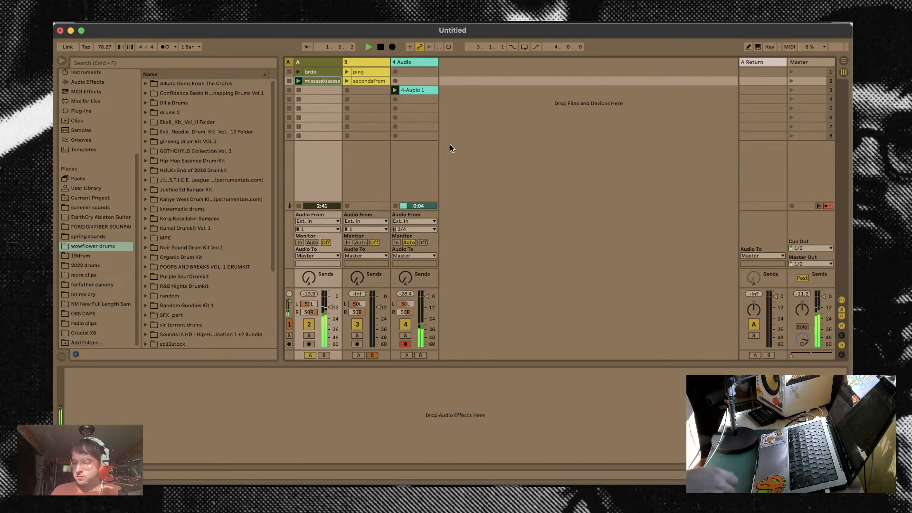
{"action": "key", "text": "Down"}
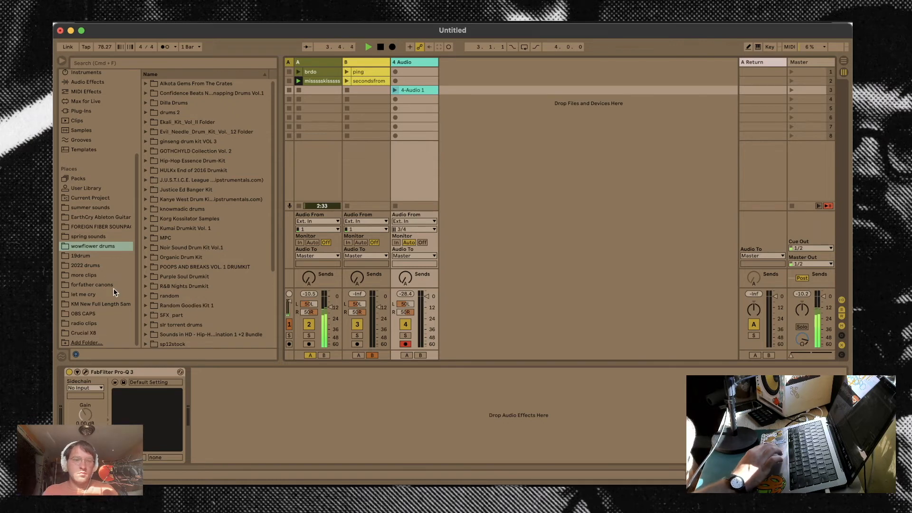
Add giver flip.wav from the Crucial X8 folder to the third clip slot of track A
{"action": "left_click", "coordinate": [92, 331]}
{"action": "scroll", "coordinate": [204, 298], "scroll_direction": "down", "scroll_amount": 3}
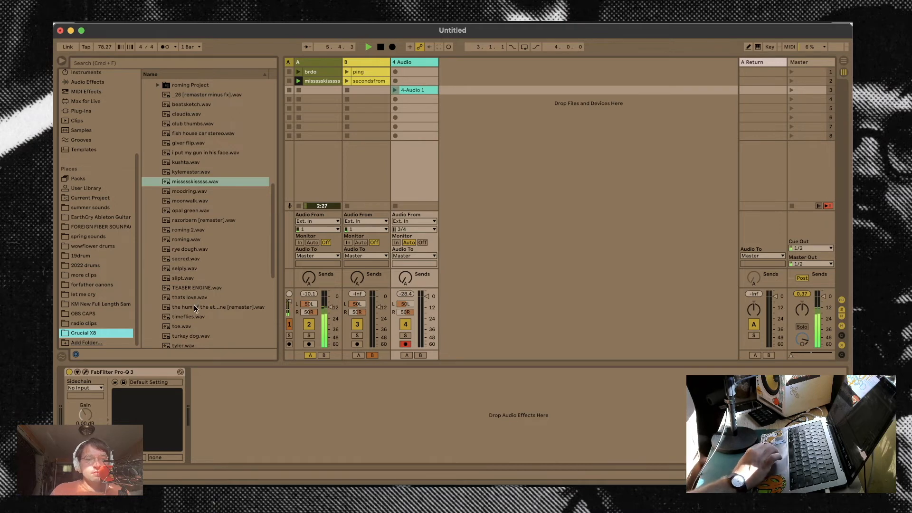
{"action": "scroll", "coordinate": [193, 304], "scroll_direction": "down", "scroll_amount": 4}
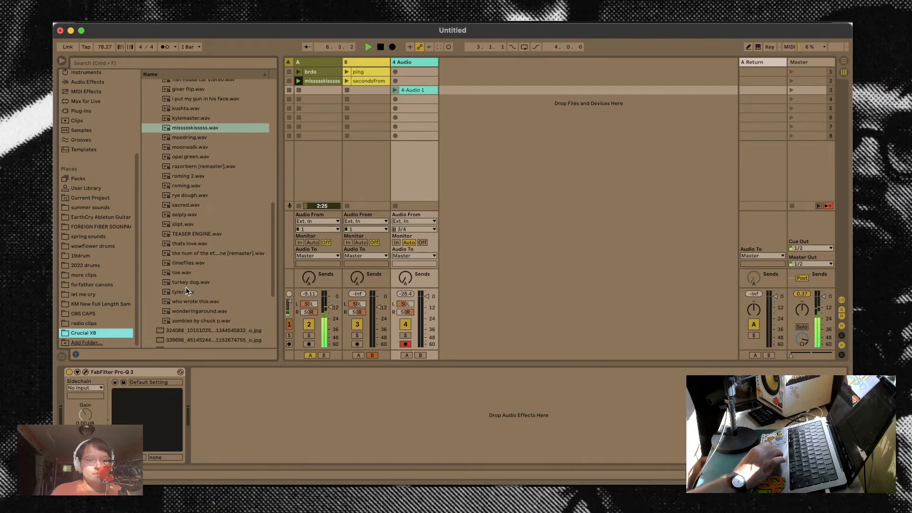
{"action": "left_click", "coordinate": [192, 311]}
{"action": "scroll", "coordinate": [192, 311], "scroll_direction": "up", "scroll_amount": 2}
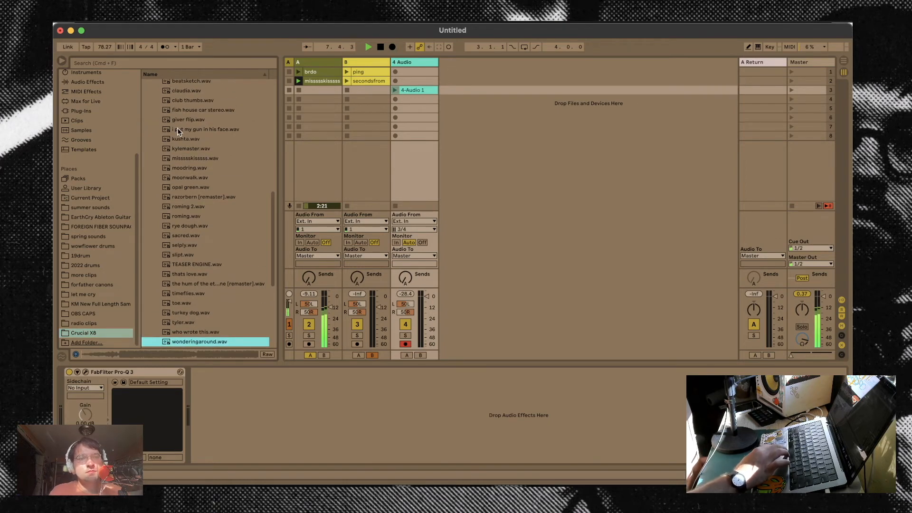
{"action": "left_click_drag", "start_coordinate": [183, 120], "coordinate": [300, 91]}
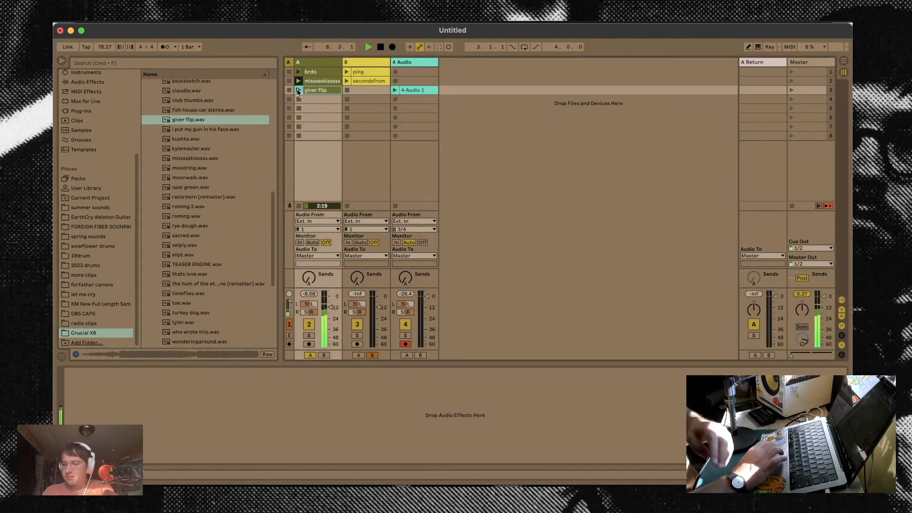
Set the giver flip clip's warp mode to Pro and its gain to -1.42 dB
{"action": "double_click", "coordinate": [311, 90]}
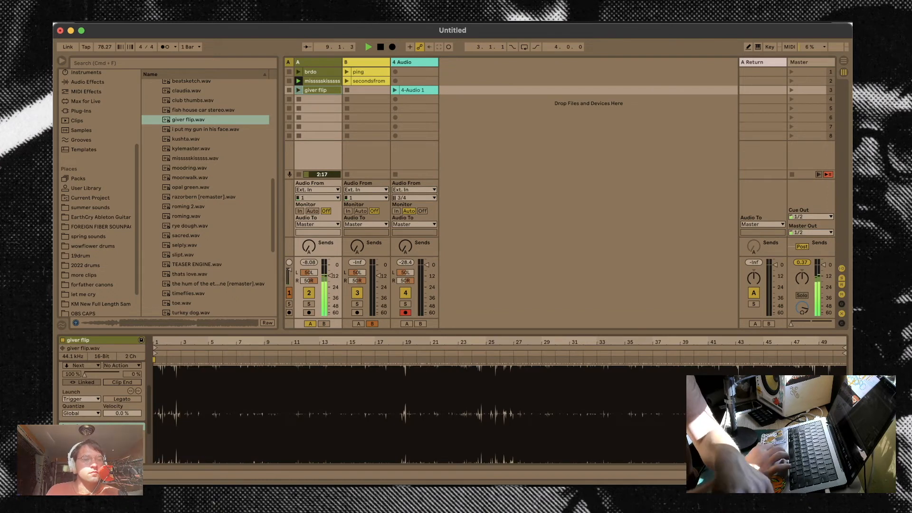
{"action": "left_click_drag", "start_coordinate": [108, 441], "coordinate": [108, 449]}
{"action": "left_click", "coordinate": [81, 447]}
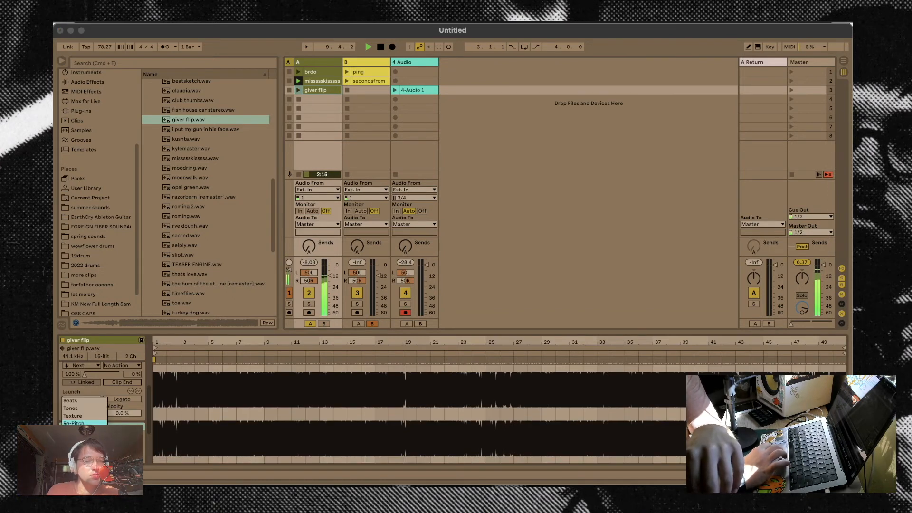
{"action": "left_click", "coordinate": [80, 424]}
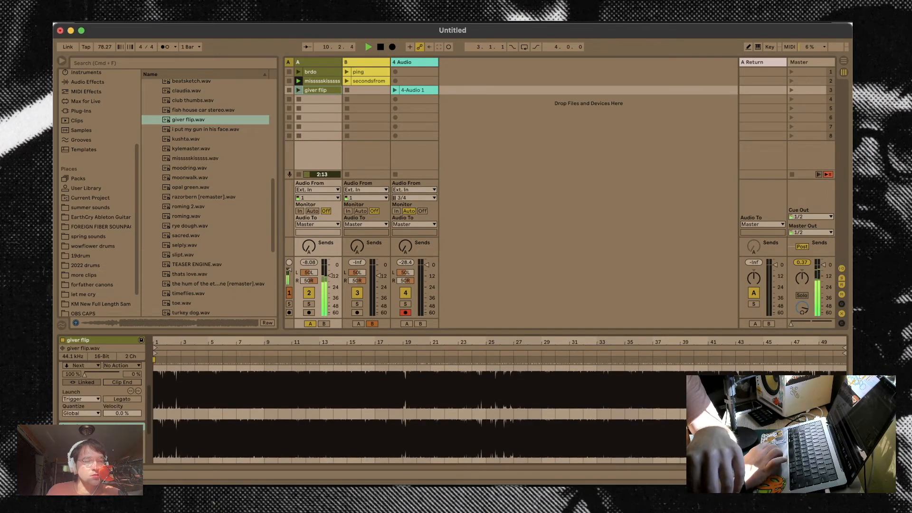
{"action": "scroll", "coordinate": [83, 405], "scroll_direction": "down", "scroll_amount": 3}
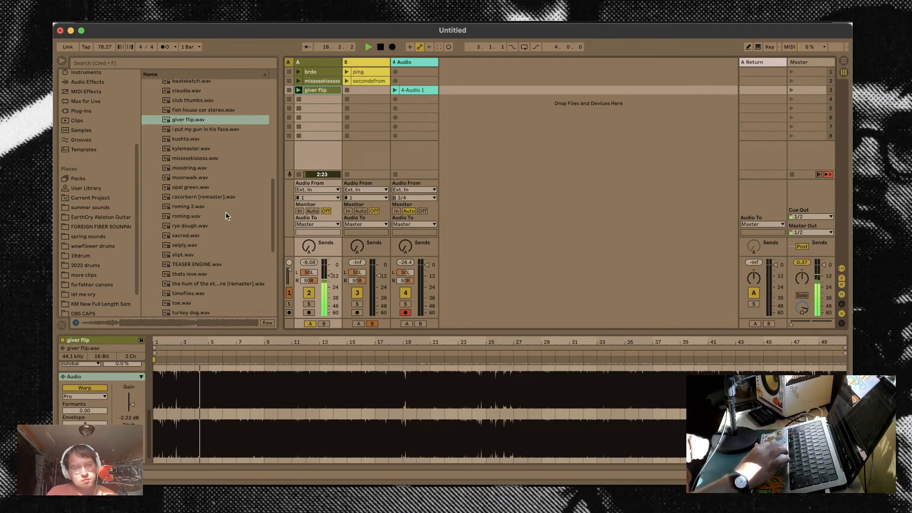
{"action": "left_click_drag", "start_coordinate": [131, 405], "coordinate": [131, 403]}
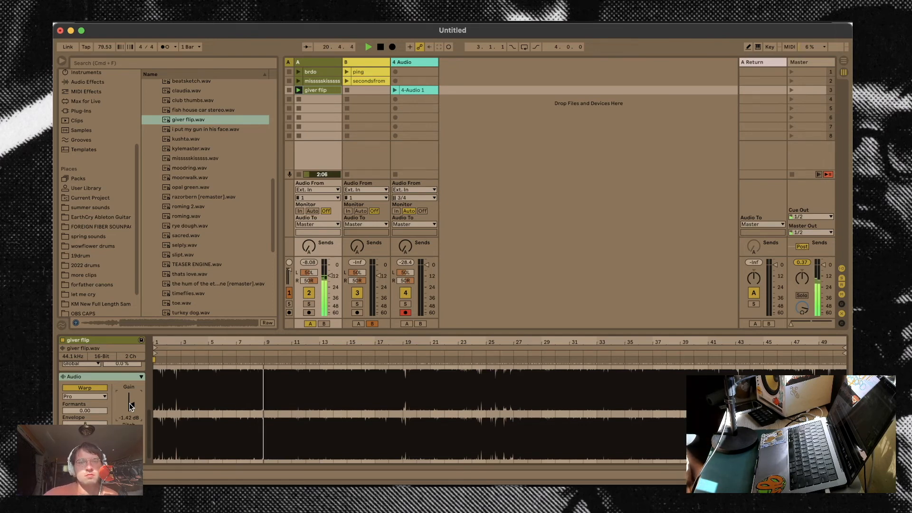
{"action": "key", "text": "space"}
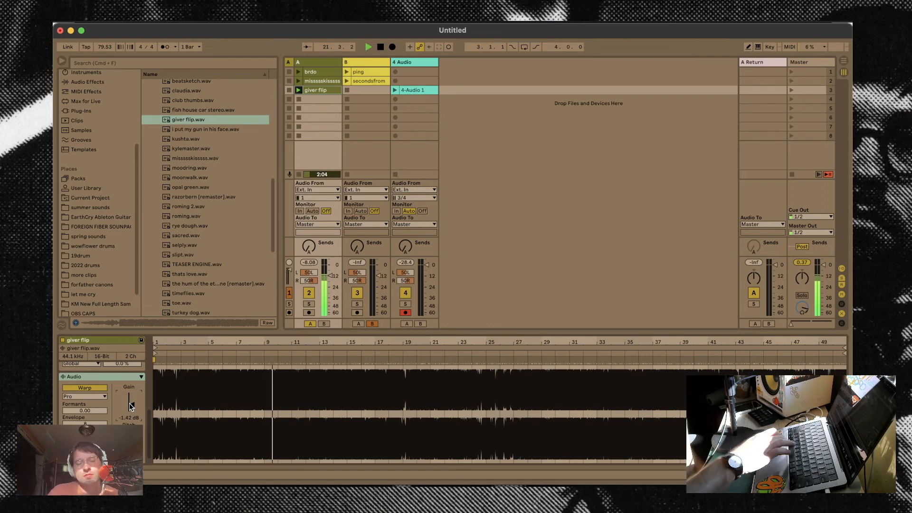